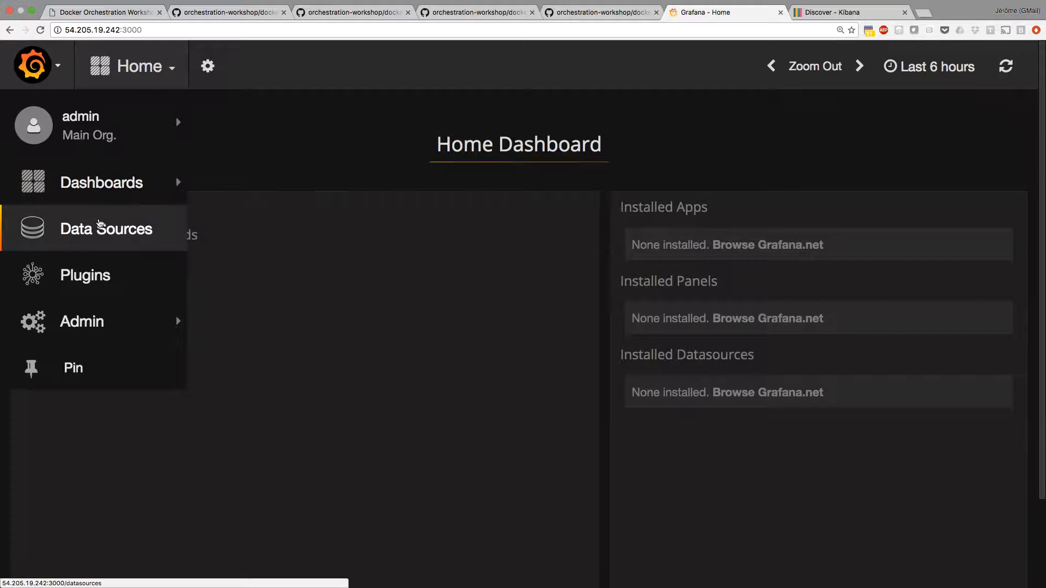
Start a new Grafana data source named snap and set its type to InfluxDB.
{"action": "left_click", "coordinate": [102, 231]}
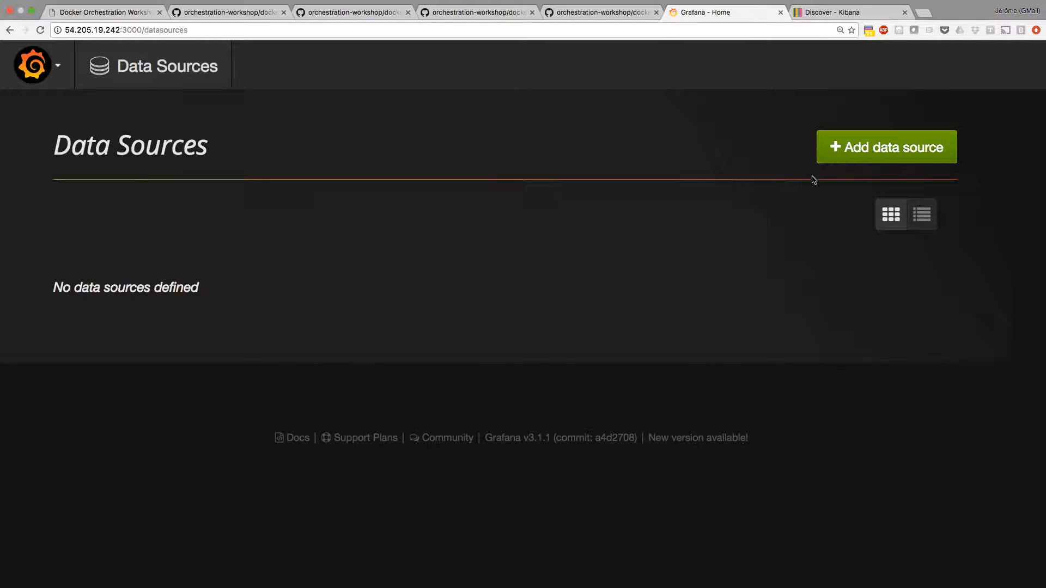
{"action": "left_click", "coordinate": [867, 156]}
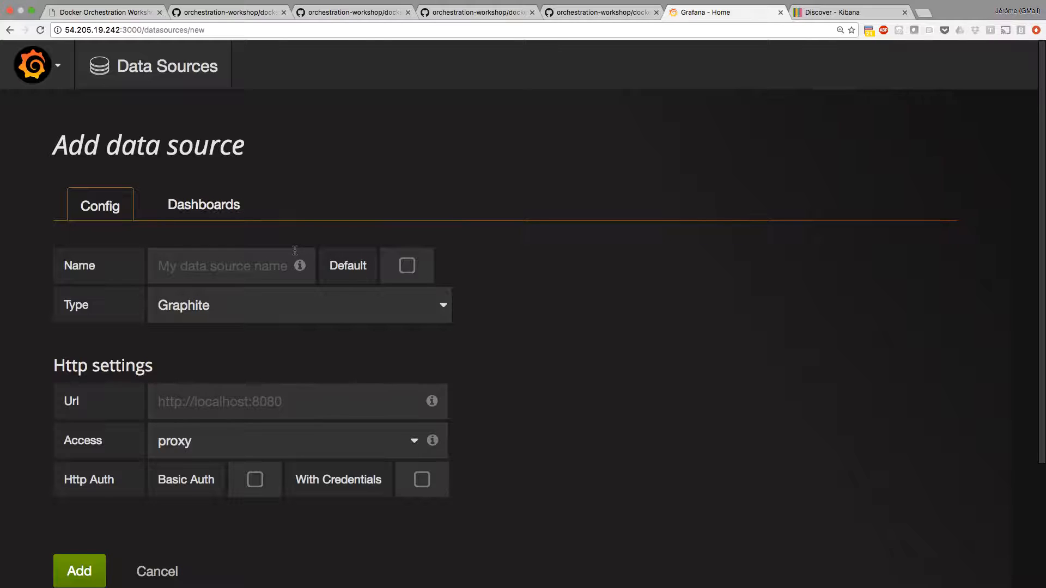
{"action": "left_click", "coordinate": [239, 269]}
{"action": "type", "text": "snapi"}
{"action": "left_click", "coordinate": [289, 308]}
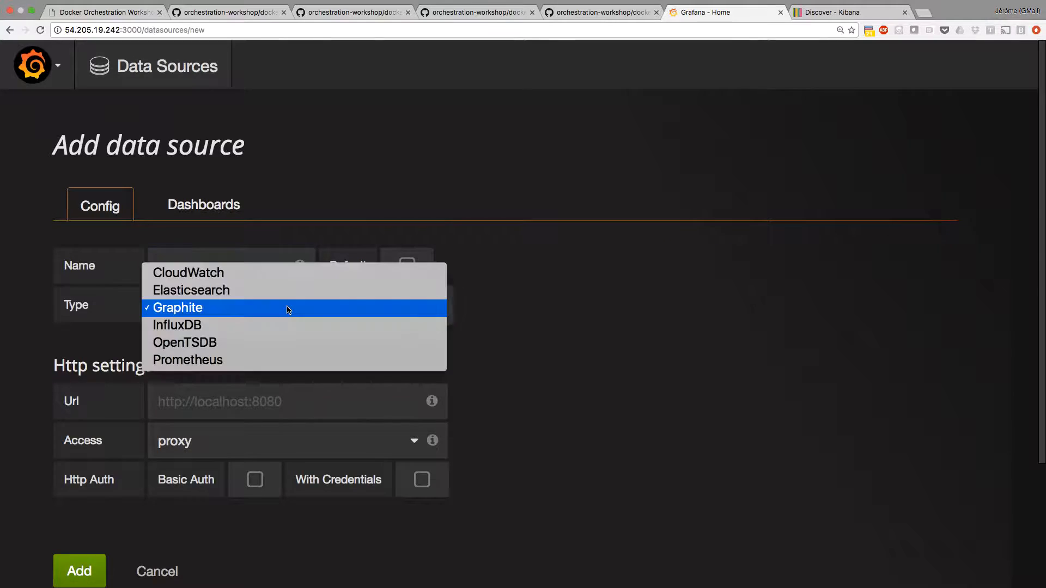
{"action": "left_click", "coordinate": [244, 331]}
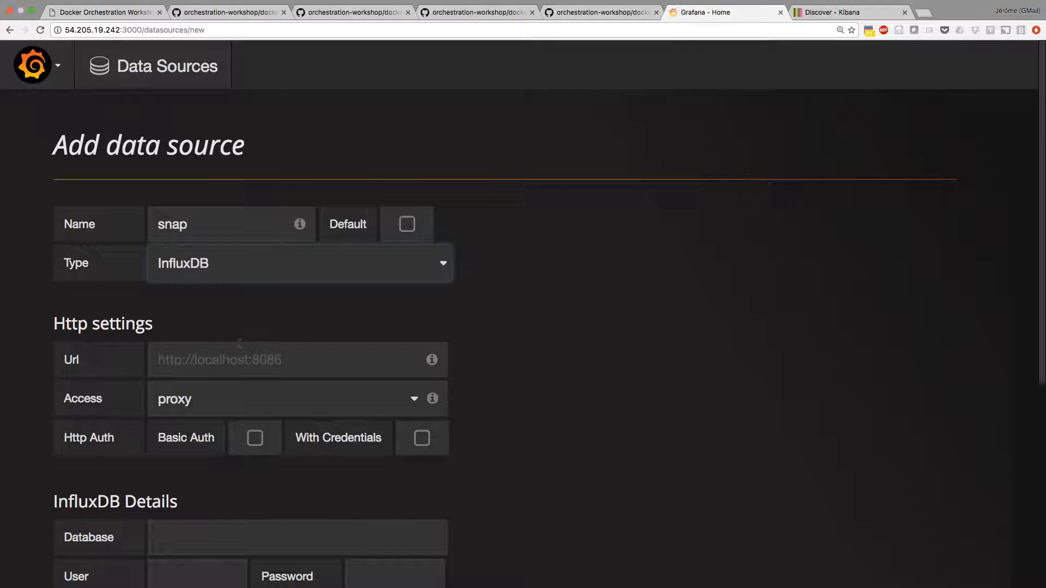
{"action": "left_click", "coordinate": [223, 361]}
{"action": "type", "text": "http"}
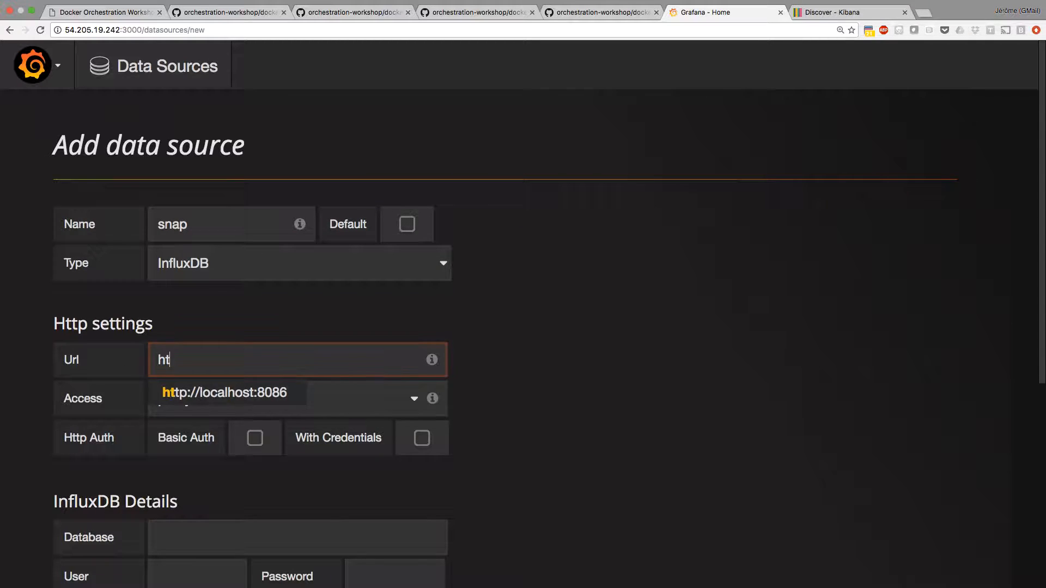
{"action": "key", "text": "BackSpace"}
{"action": "type", "text": "p::"}
{"action": "key", "text": "BackSpace"}
{"action": "type", "text": "//"}
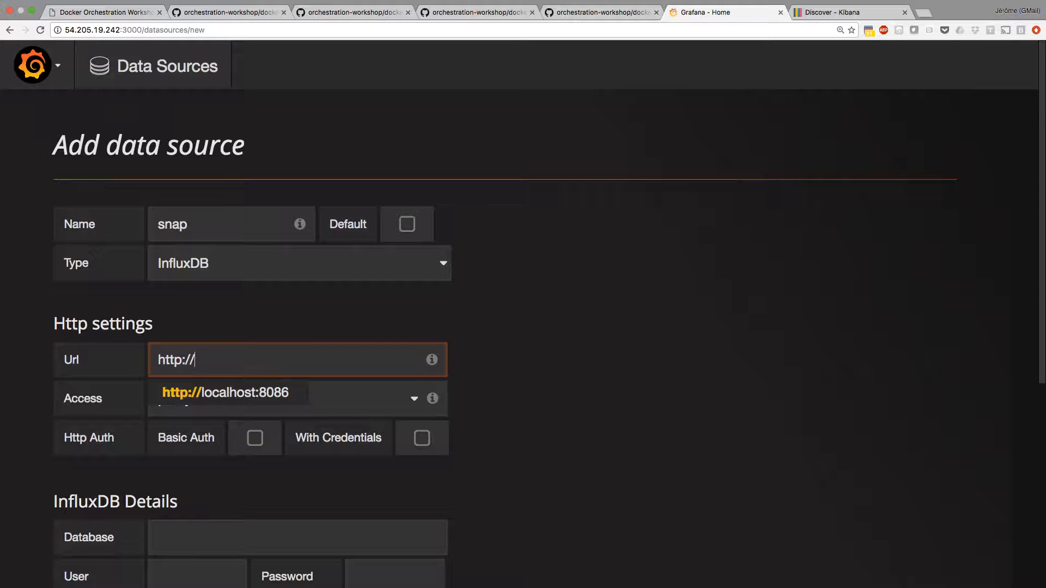
{"action": "type", "text": "54.205.19.242:8086"}
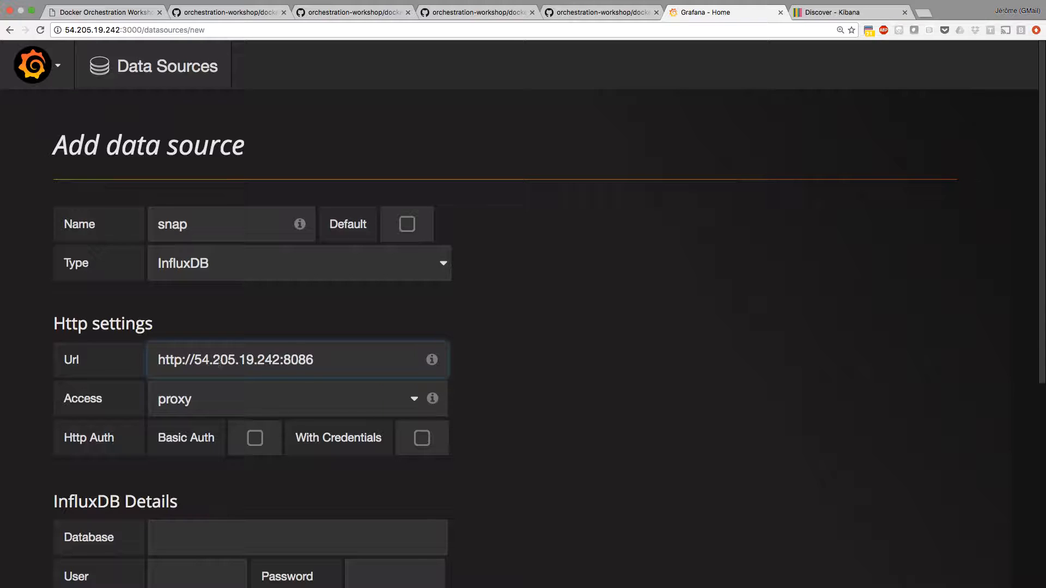
{"action": "left_click", "coordinate": [184, 418]}
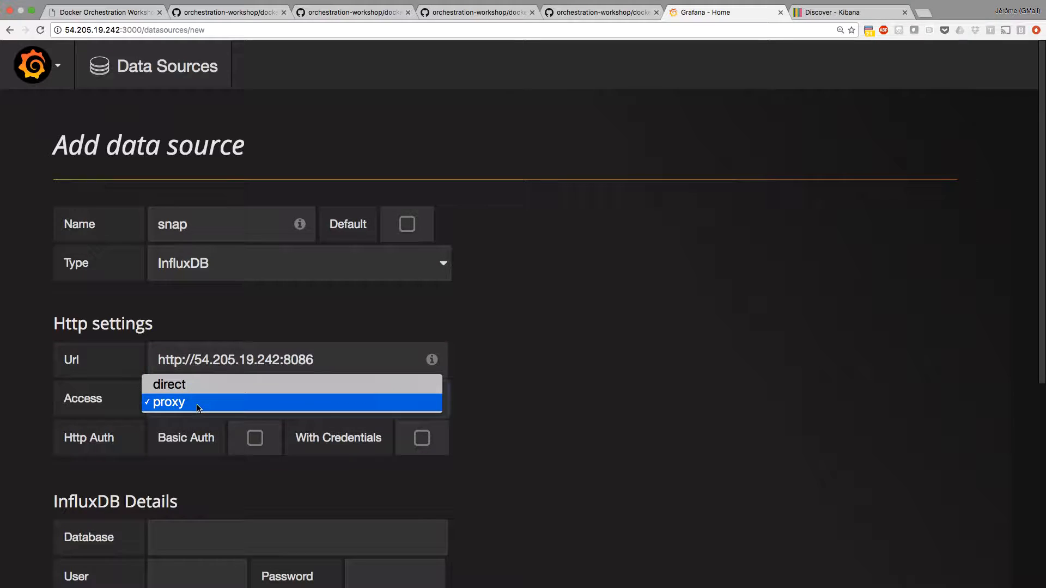
{"action": "left_click", "coordinate": [206, 391]}
{"action": "key", "text": "Up"}
Enter snap as the InfluxDB database and add the data source, leaving user and password blank.
{"action": "scroll", "coordinate": [204, 391], "scroll_direction": "down", "scroll_amount": 2}
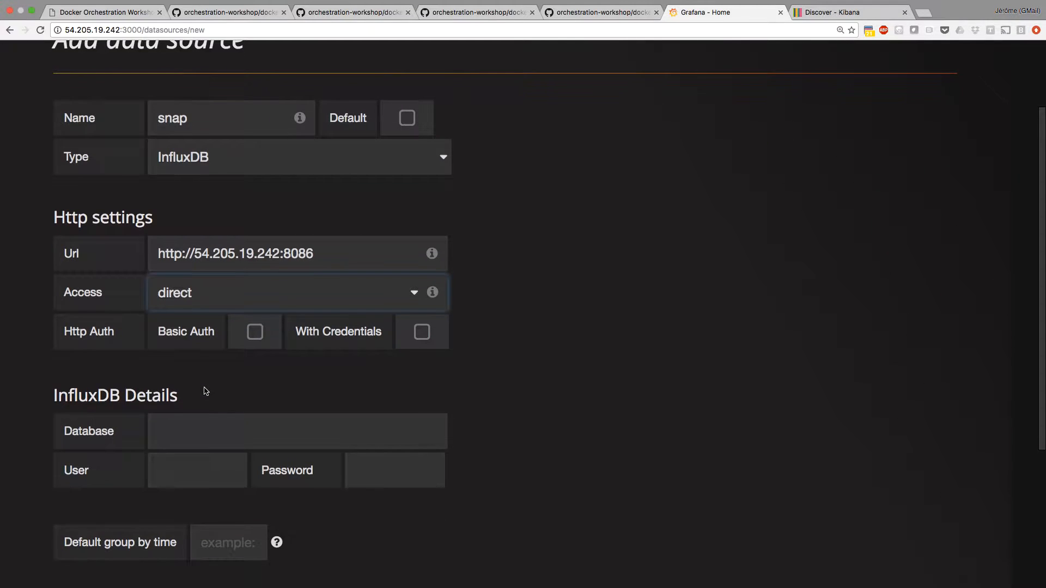
{"action": "left_click", "coordinate": [202, 426]}
{"action": "type", "text": "snap"}
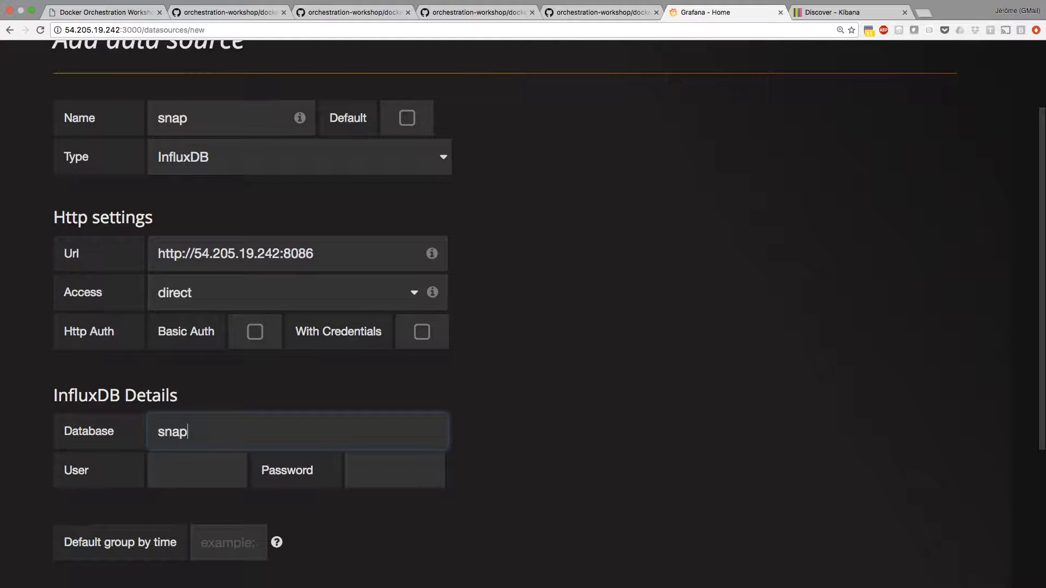
{"action": "scroll", "coordinate": [203, 426], "scroll_direction": "down", "scroll_amount": 2}
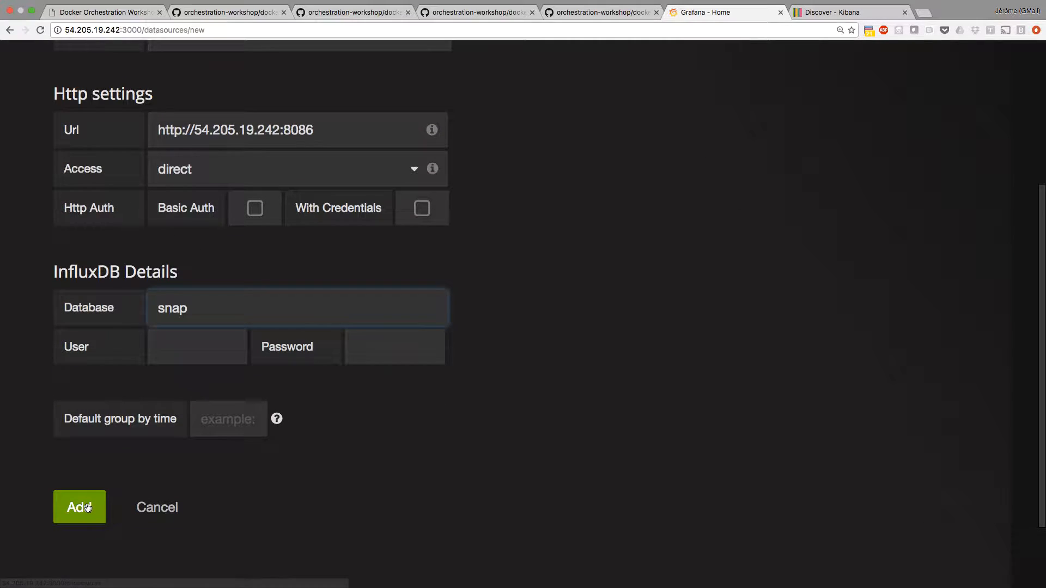
{"action": "left_click", "coordinate": [84, 505]}
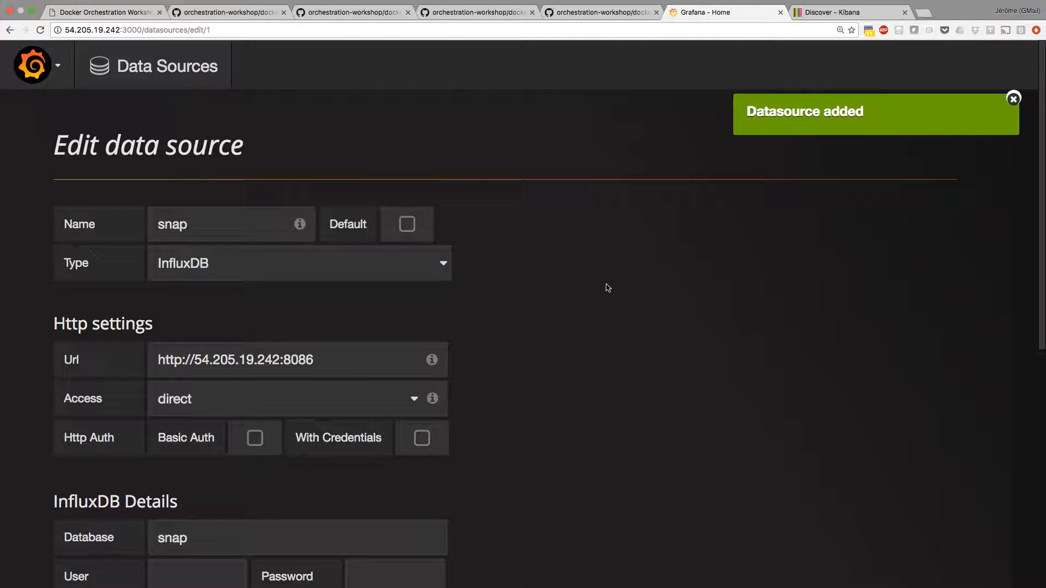
{"action": "scroll", "coordinate": [607, 289], "scroll_direction": "down", "scroll_amount": 5}
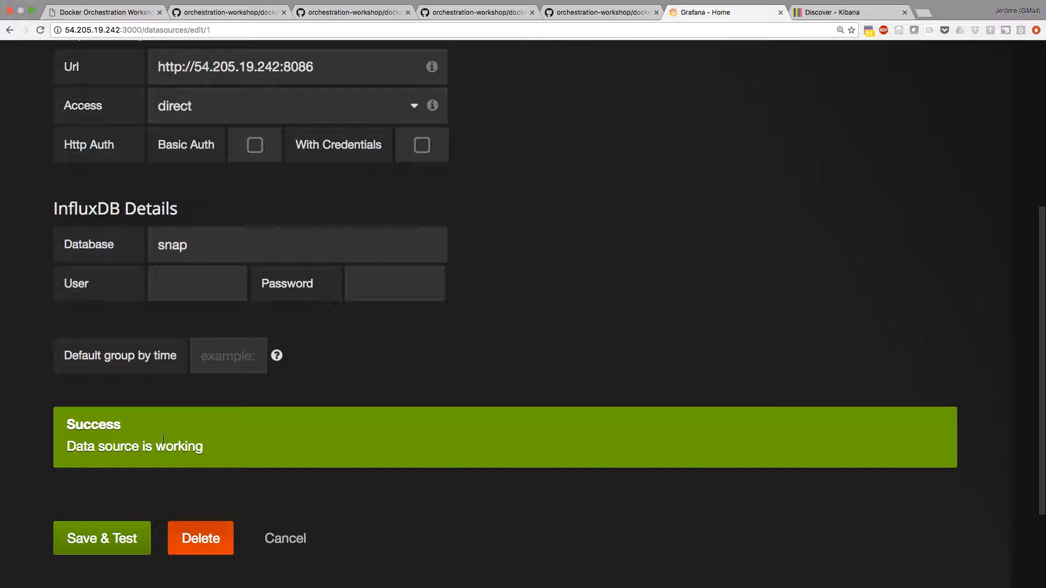
Switch to the terminal and request localhost:8086 and localhost:8086/v1/ with curl.
{"action": "key", "text": "super+Tab"}
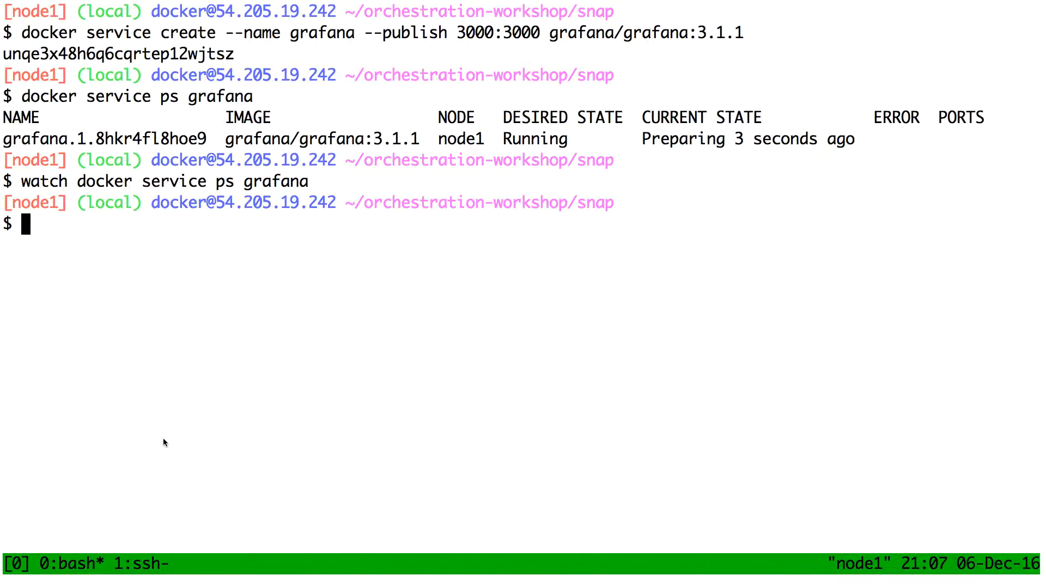
{"action": "type", "text": "curl localhost"}
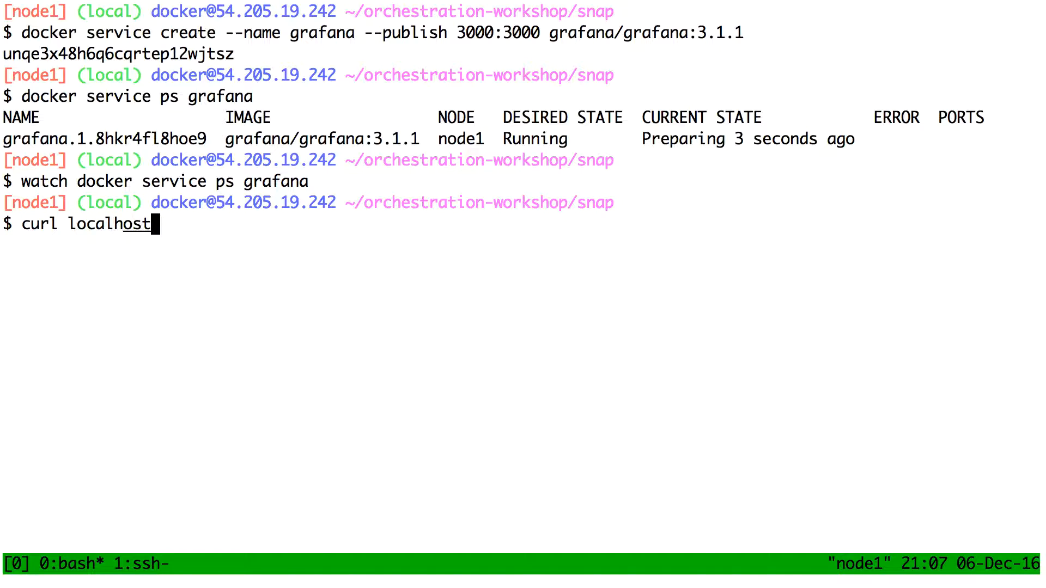
{"action": "type", "text": ":8086"}
{"action": "key", "text": "Return"}
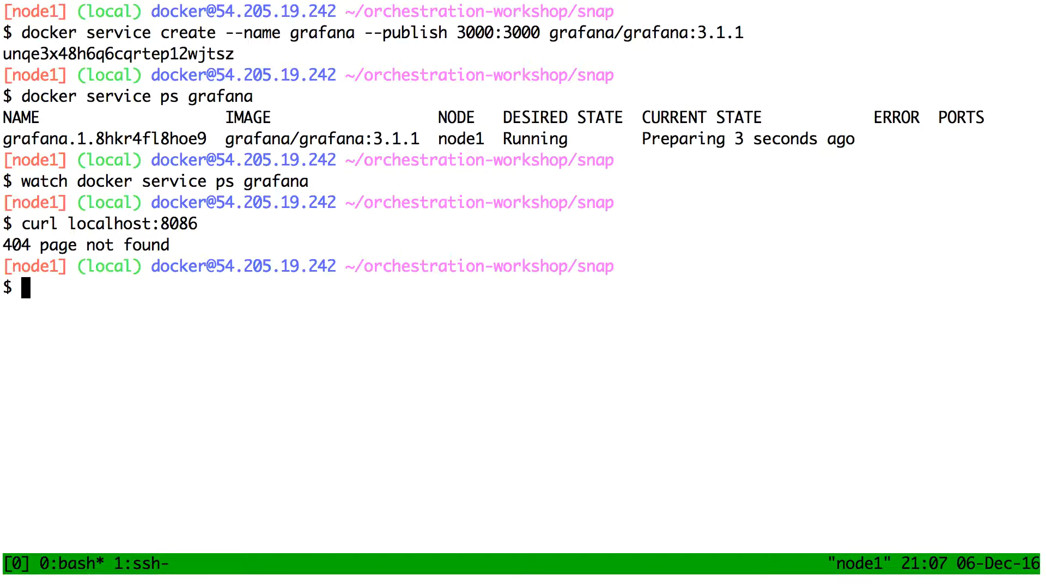
{"action": "key", "text": "Up"}
{"action": "type", "text": "/v1/"}
{"action": "key", "text": "Return"}
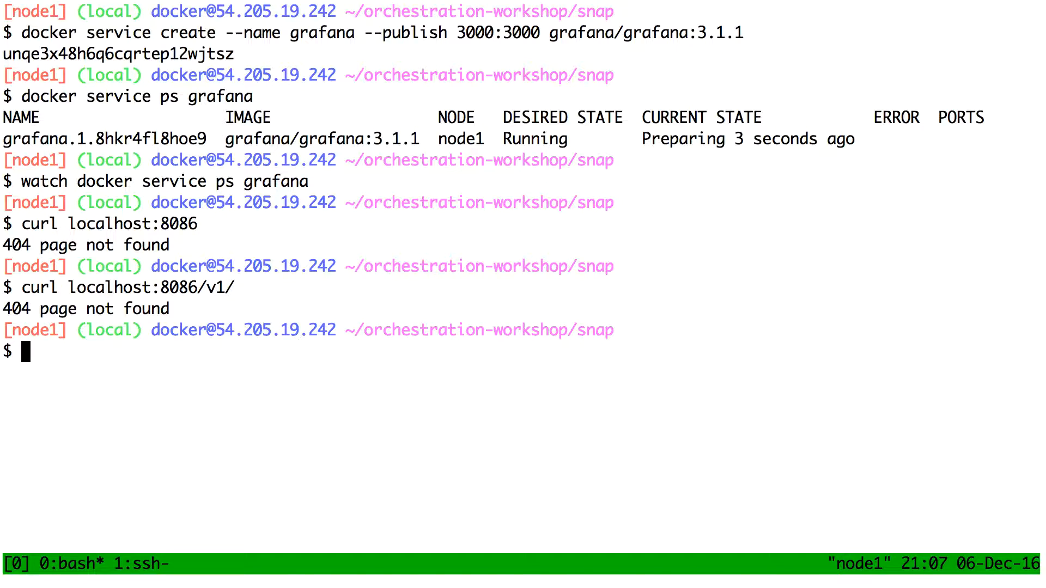
{"action": "key", "text": "Up"}
{"action": "key", "text": "BackSpace"}
{"action": "key", "text": "BackSpace"}
{"action": "key", "text": "BackSpace"}
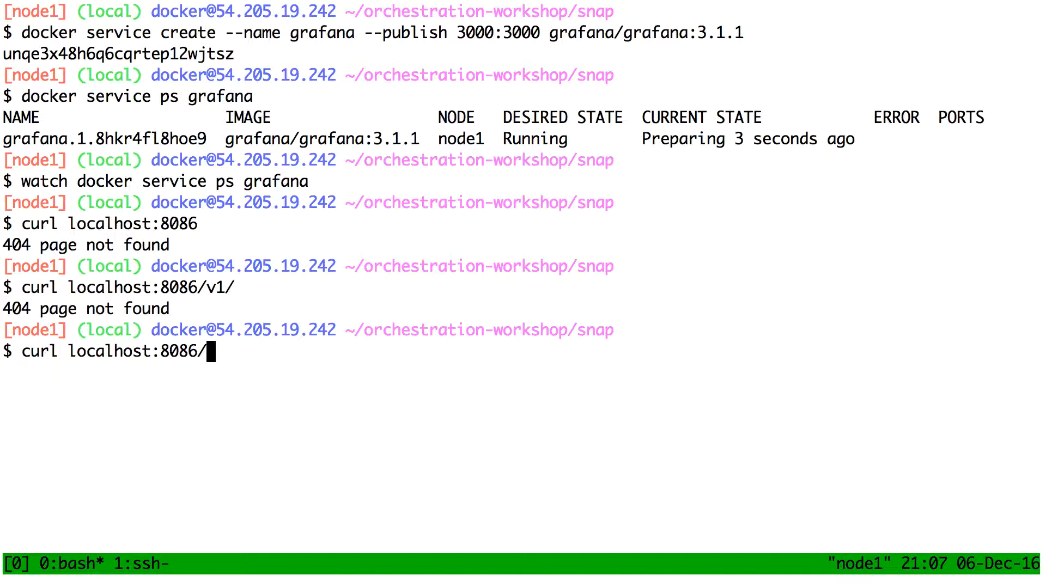
{"action": "key", "text": "ctrl+c"}
Run an interactive centos container with docker run -ti centos.
{"action": "type", "text": "docker run "}
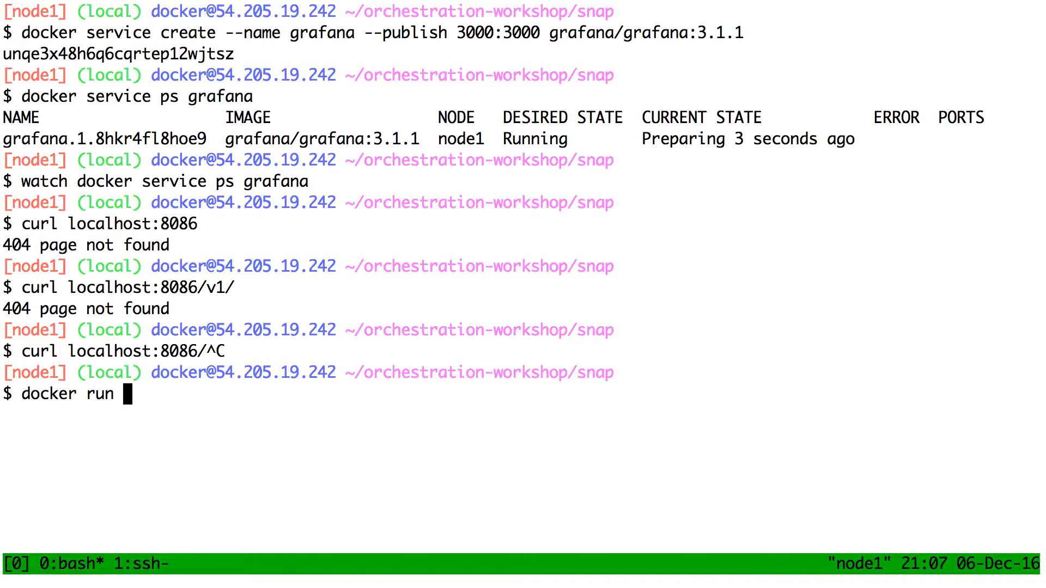
{"action": "type", "text": "-ti centos"}
{"action": "key", "text": "Return"}
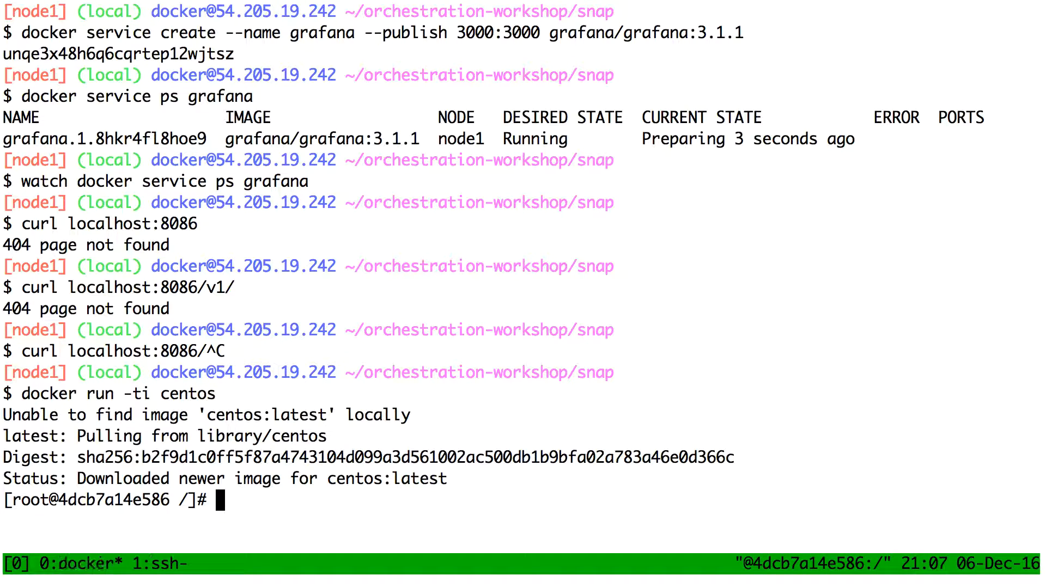
Request localhost:8086 with curl from inside the centos container, then exit the container.
{"action": "type", "text": "curl lcoal"}
{"action": "key", "text": "BackSpace"}
{"action": "key", "text": "BackSpace"}
{"action": "key", "text": "BackSpace"}
{"action": "key", "text": "BackSpace"}
{"action": "type", "text": "ocalhost:8086"}
{"action": "key", "text": "Return"}
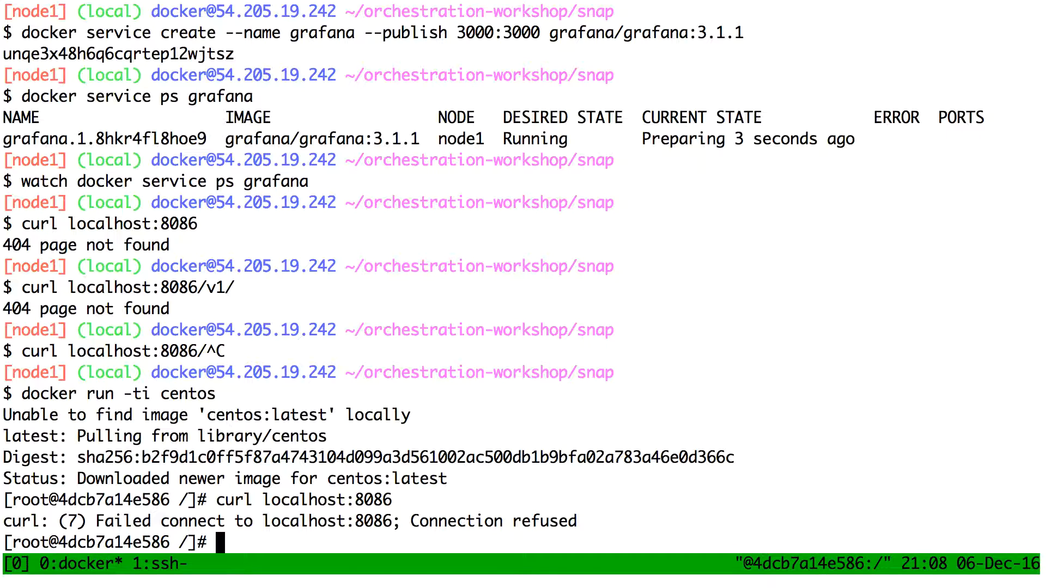
{"action": "key", "text": "ctrl+d"}
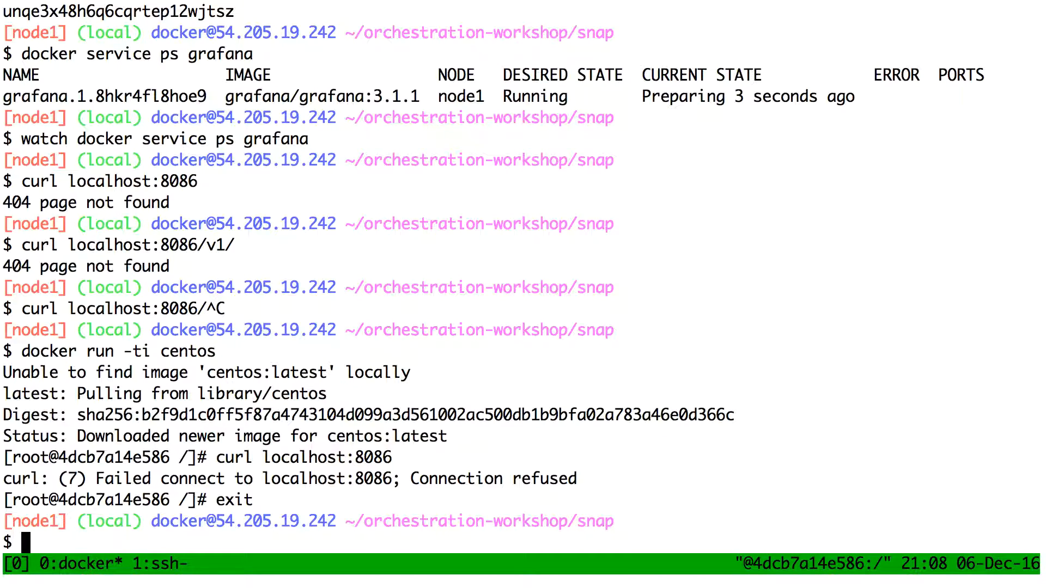
Switch to the browser's workshop slides and review the Grafana setup pages up to "Create a dashboard in Grafana".
{"action": "key", "text": "ctrl+Left"}
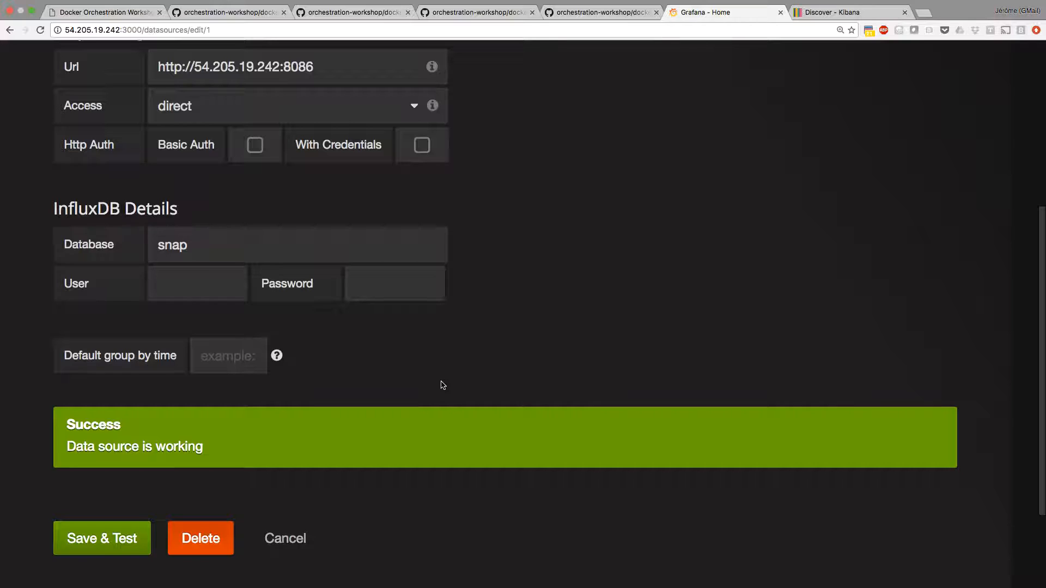
{"action": "key", "text": "ctrl+Tab"}
{"action": "key", "text": "ctrl+Tab"}
{"action": "key", "text": "Right"}
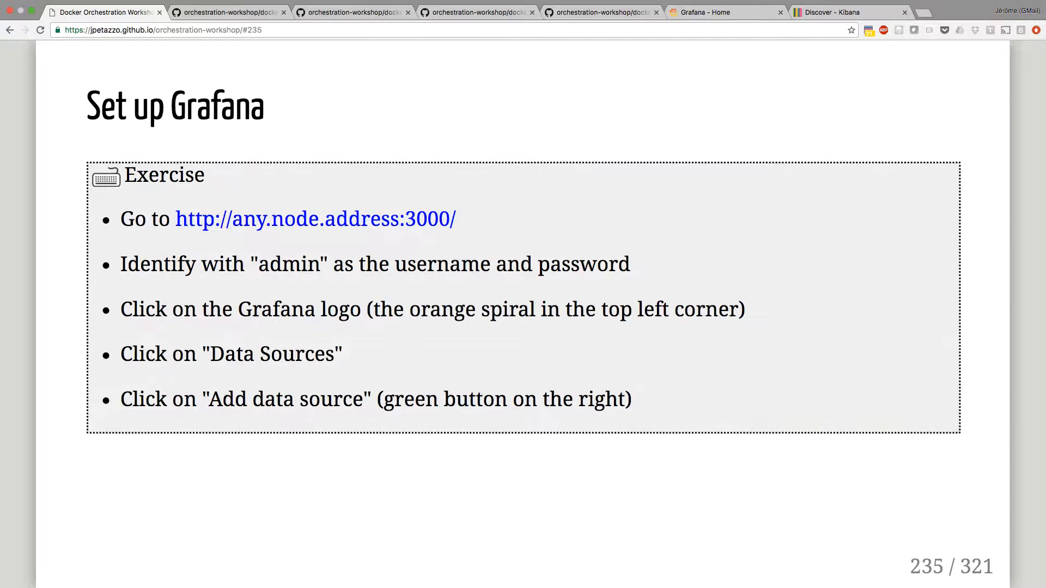
{"action": "key", "text": "Right"}
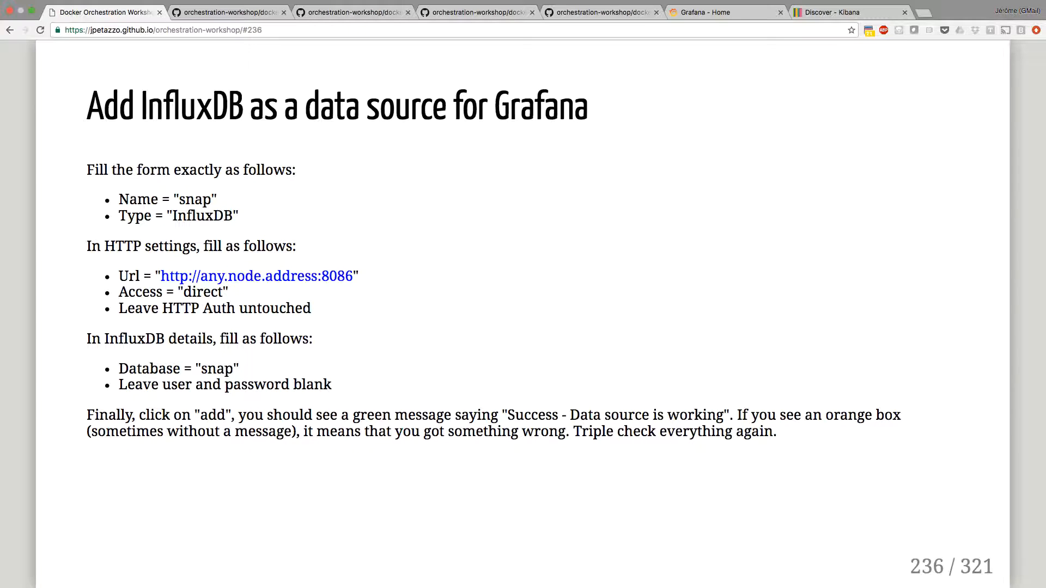
{"action": "key", "text": "Right"}
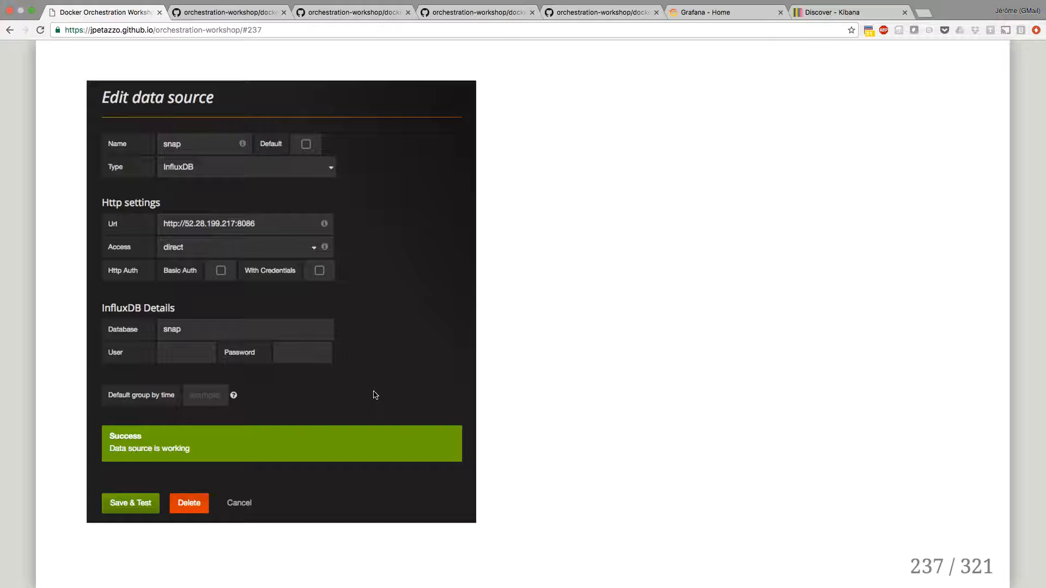
{"action": "key", "text": "Right"}
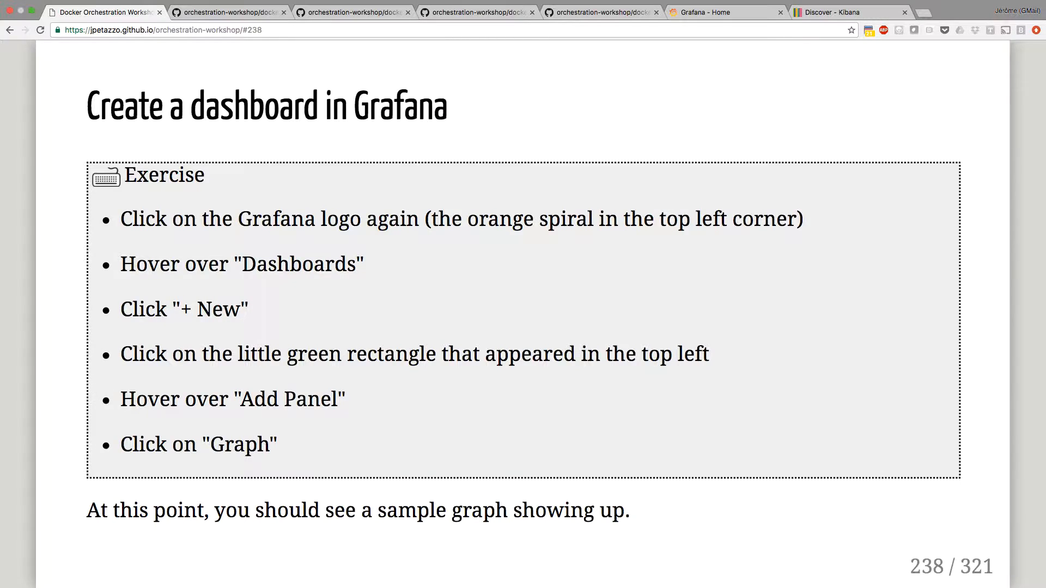
Return to the Grafana page and create a new dashboard.
{"action": "key", "text": "ctrl+shift+Tab"}
{"action": "key", "text": "ctrl+shift+Tab"}
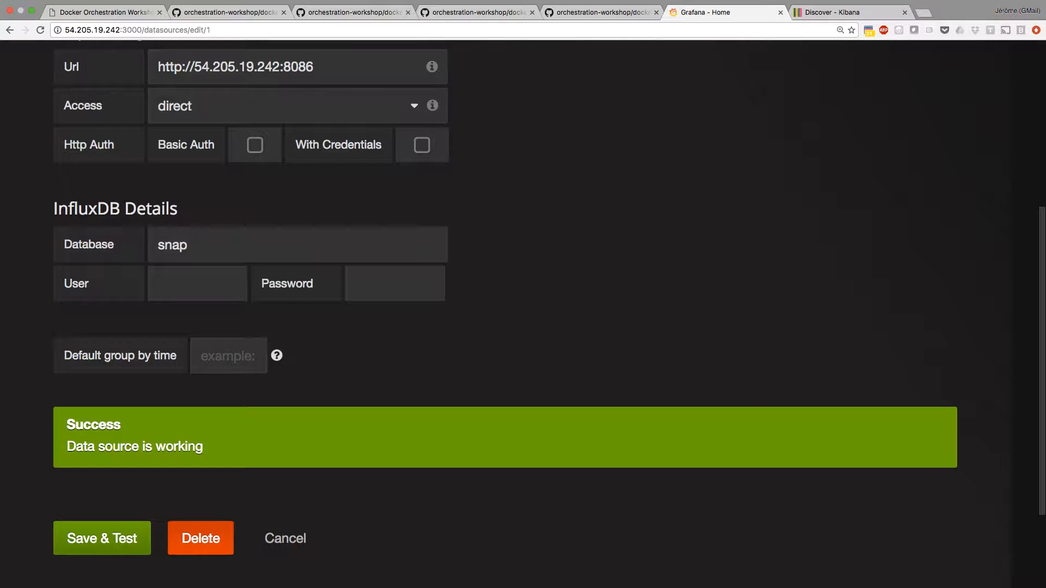
{"action": "scroll", "coordinate": [287, 237], "scroll_direction": "up", "scroll_amount": 10}
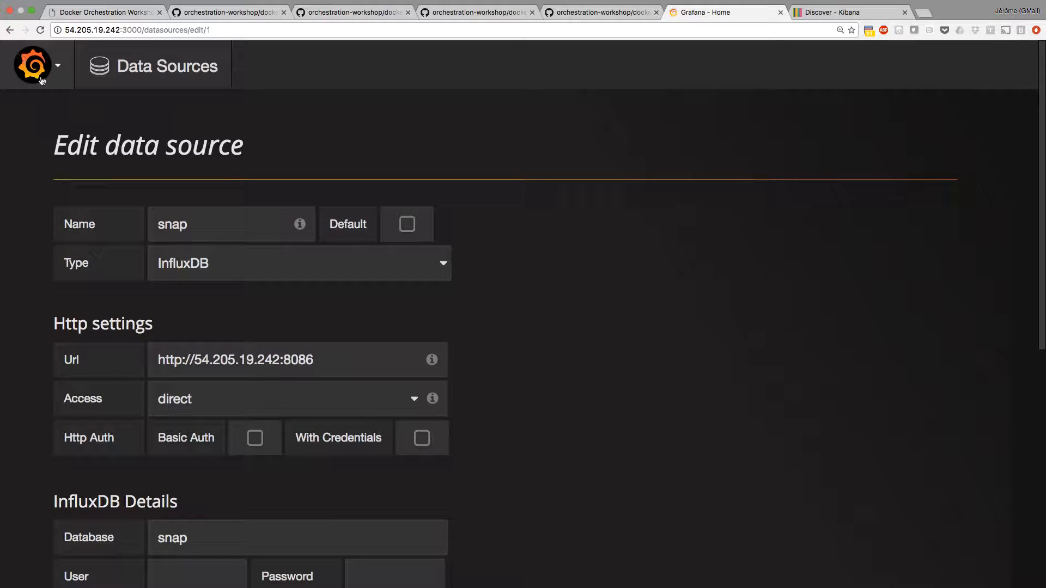
{"action": "left_click", "coordinate": [46, 66]}
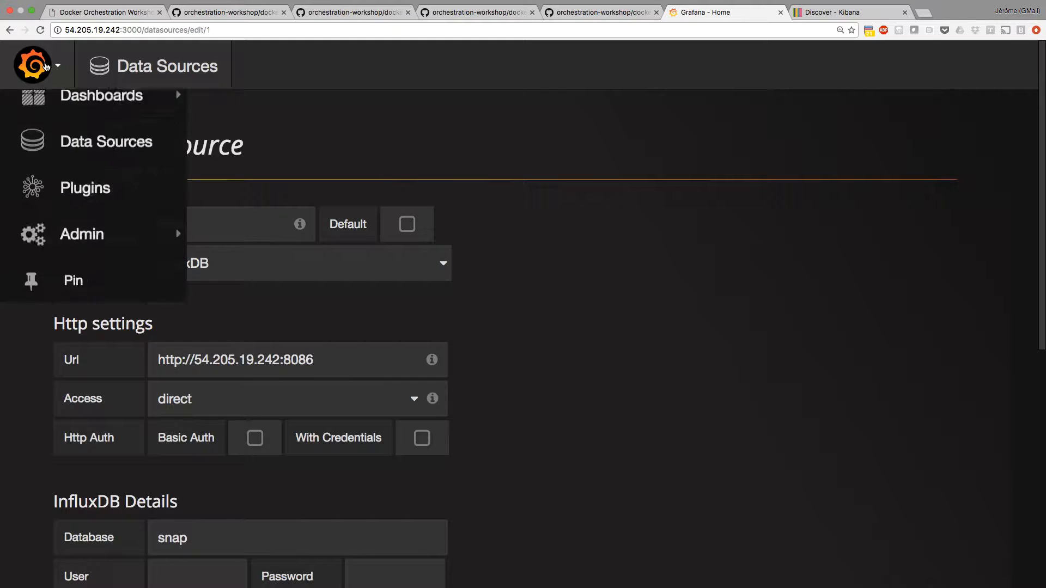
{"action": "mouse_move", "coordinate": [108, 180]}
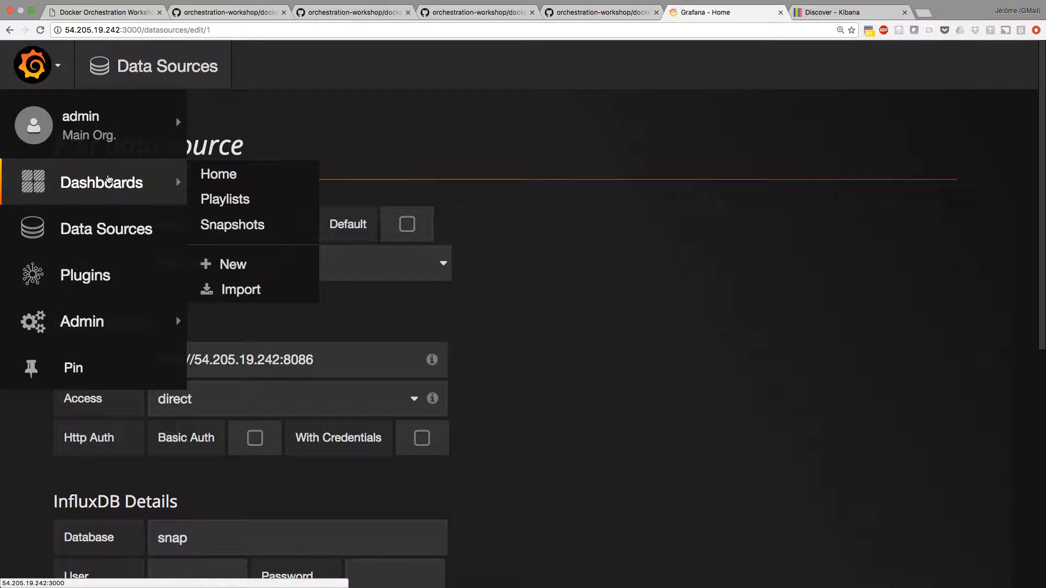
{"action": "left_click", "coordinate": [241, 269]}
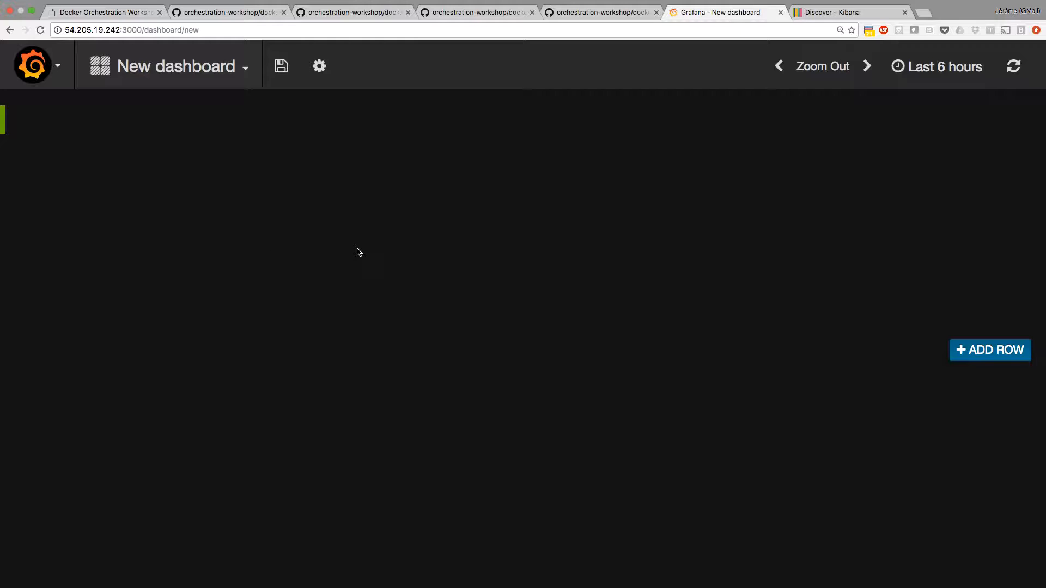
Add a Graph panel to the new dashboard's first row.
{"action": "left_click", "coordinate": [10, 124]}
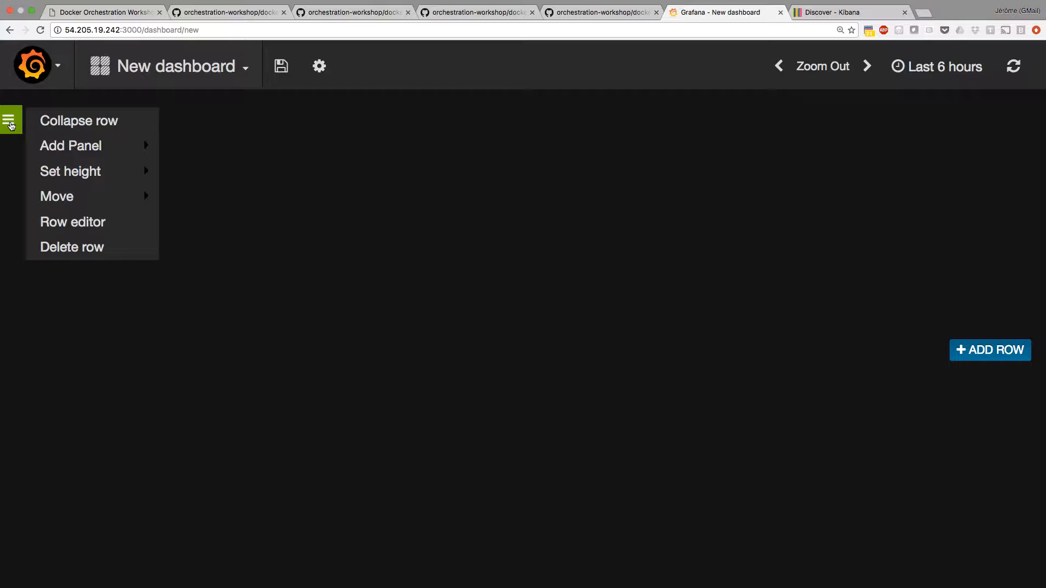
{"action": "mouse_move", "coordinate": [113, 158]}
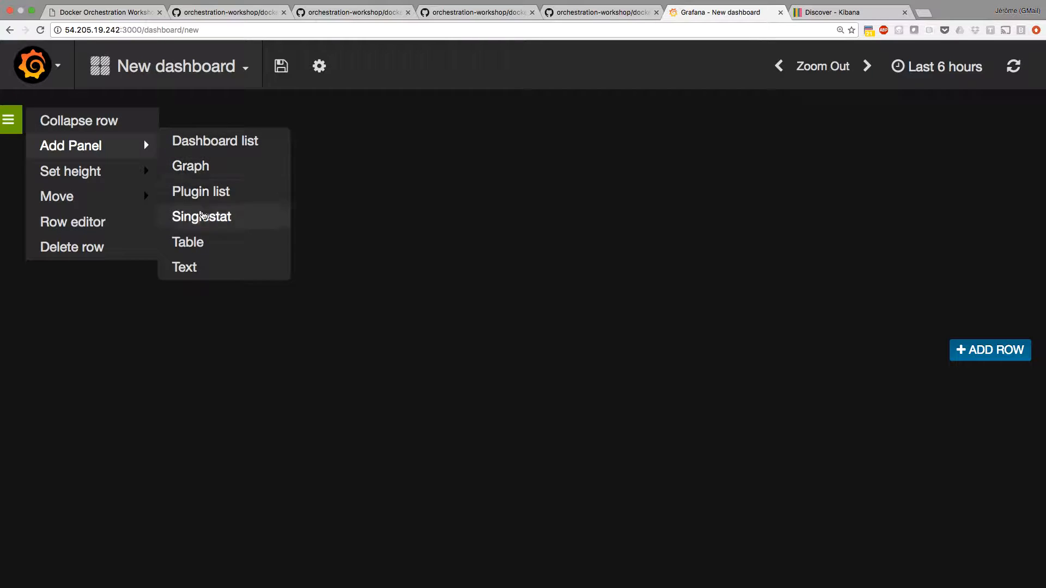
{"action": "left_click", "coordinate": [214, 169]}
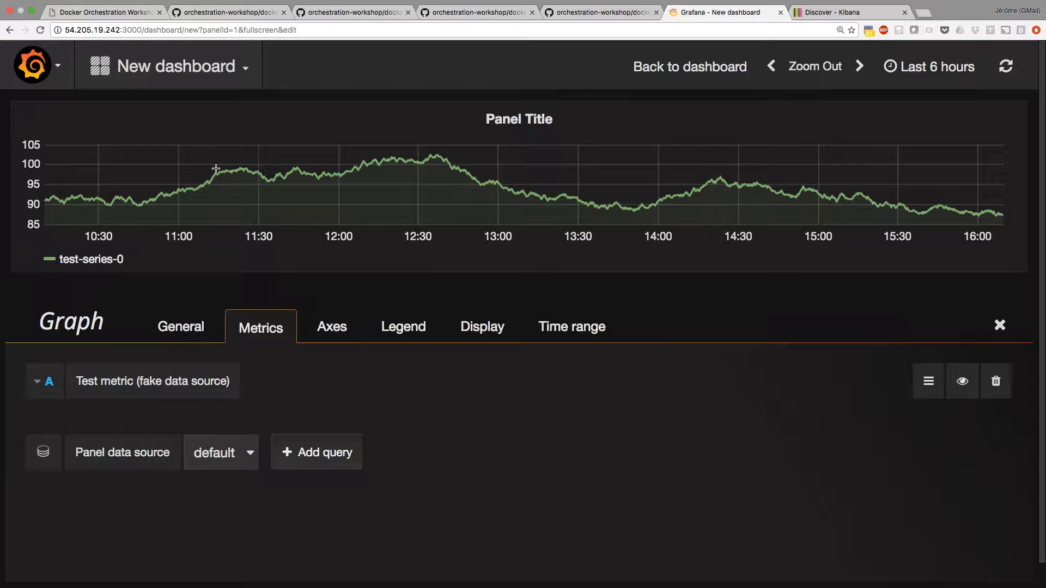
Set the graph panel's data source to snap.
{"action": "left_click", "coordinate": [227, 457]}
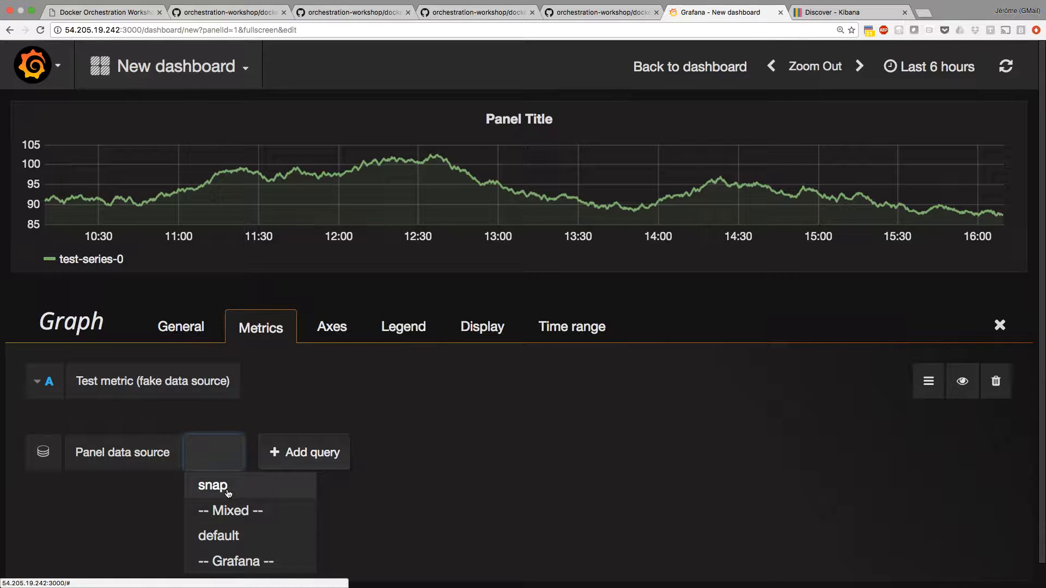
{"action": "left_click", "coordinate": [228, 492]}
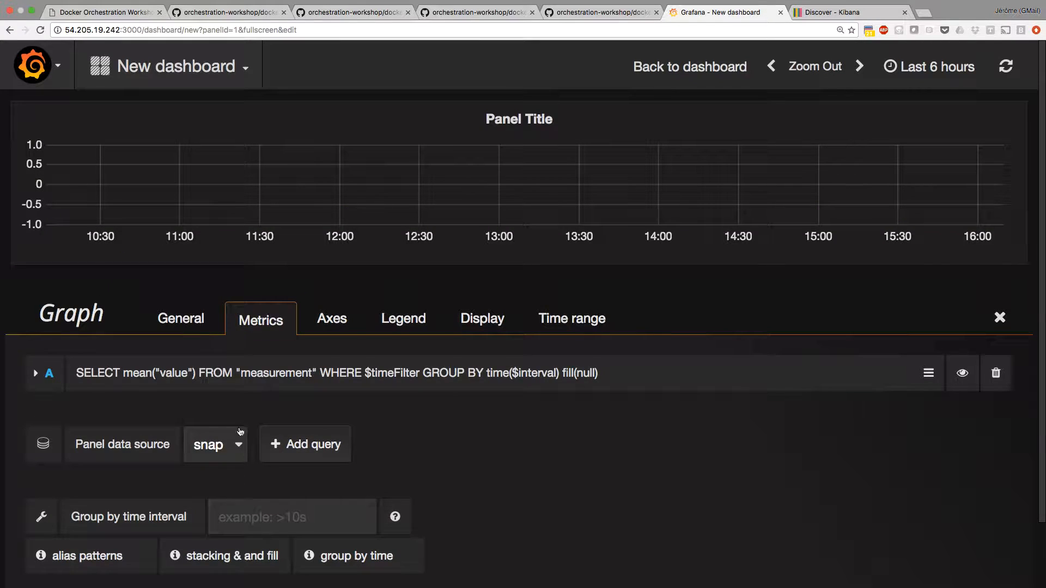
Query the intel/docker/stats/cgroups/cpu_stats/cpu_usage/total_usage measurement and add a docker_id condition to its WHERE clause.
{"action": "left_click", "coordinate": [308, 376]}
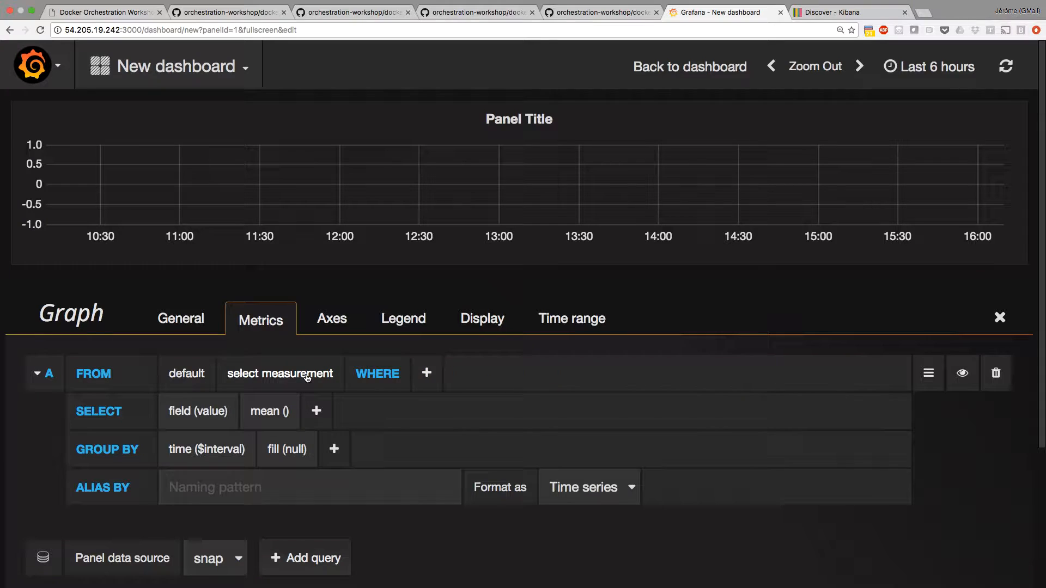
{"action": "left_click", "coordinate": [272, 373]}
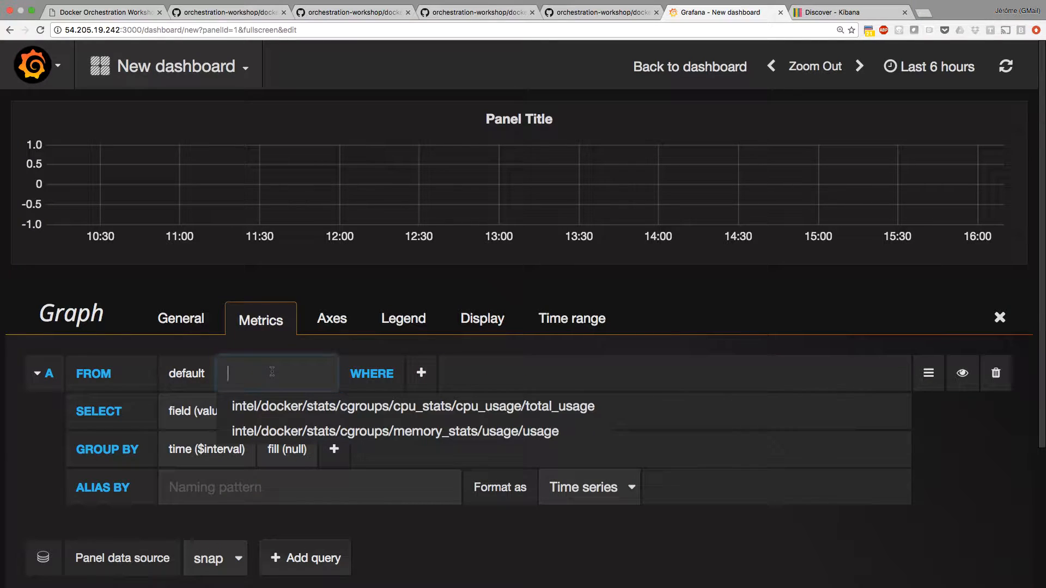
{"action": "left_click", "coordinate": [325, 409]}
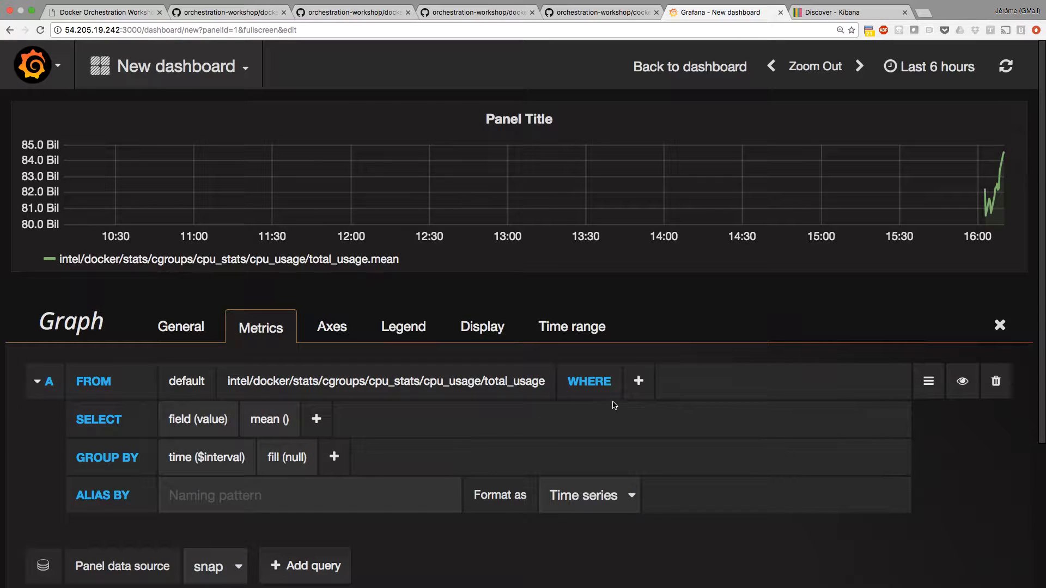
{"action": "left_click", "coordinate": [642, 392]}
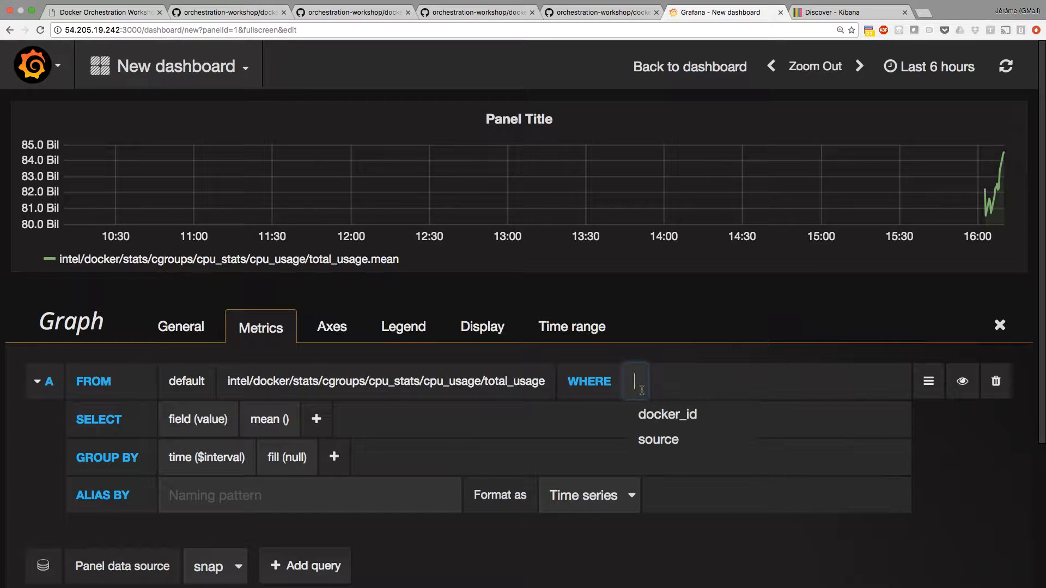
{"action": "left_click", "coordinate": [651, 414]}
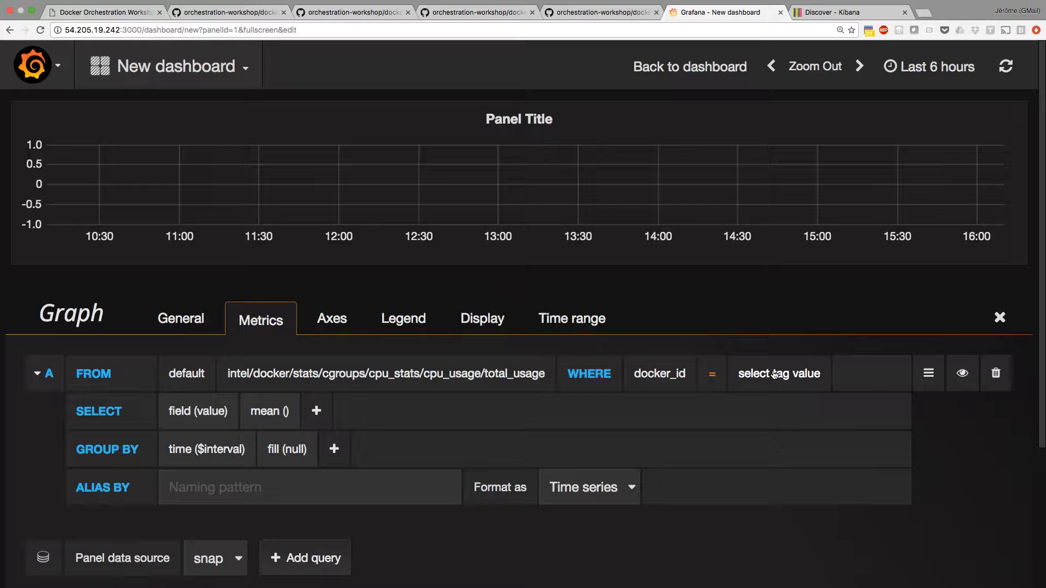
Switch to the terminal and list the influxdb service's tasks with docker service ps to find its node.
{"action": "key", "text": "super+Tab"}
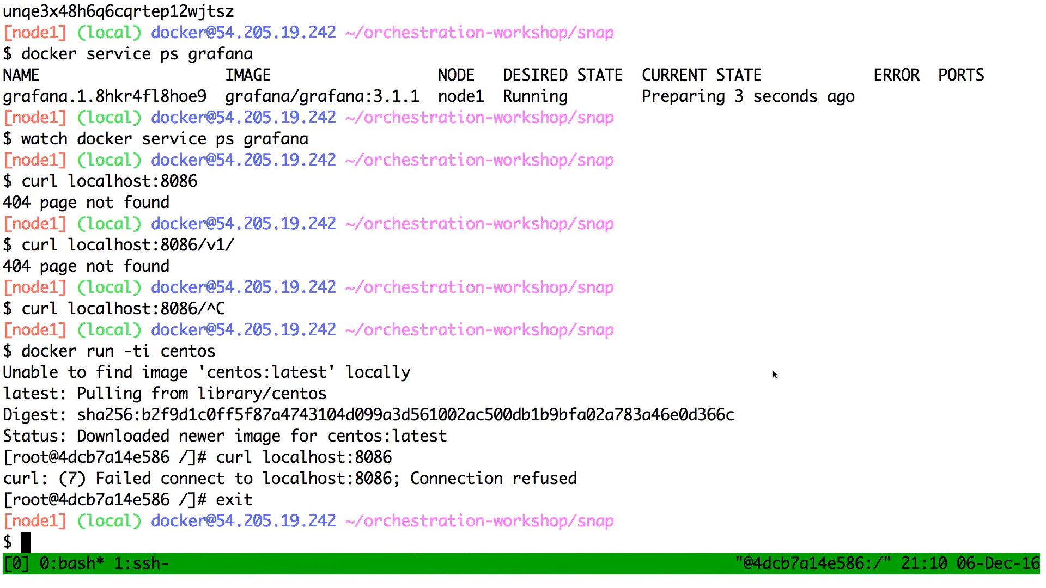
{"action": "type", "text": "docker ser"}
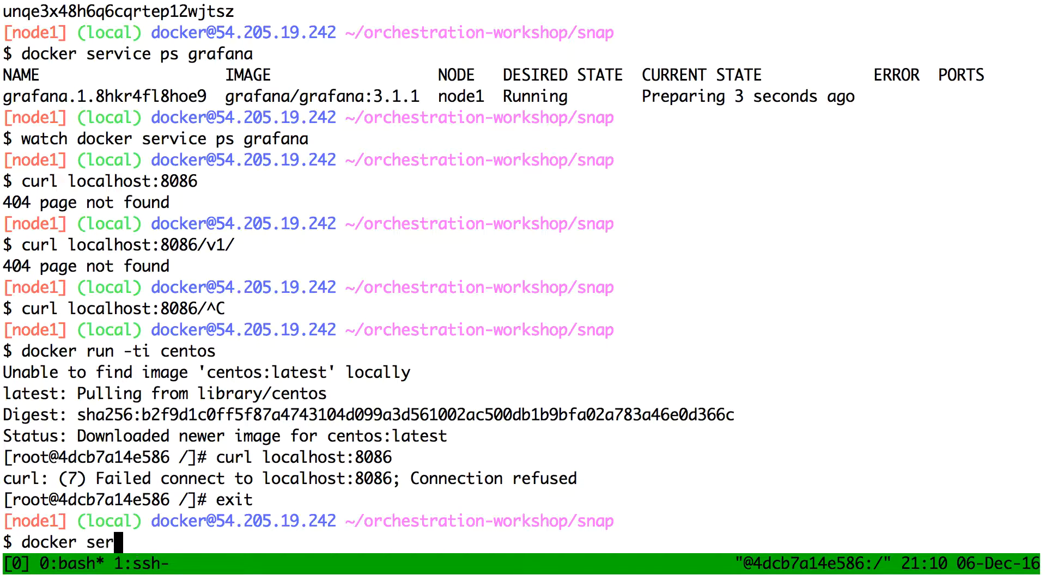
{"action": "type", "text": "vice ps influxdb"}
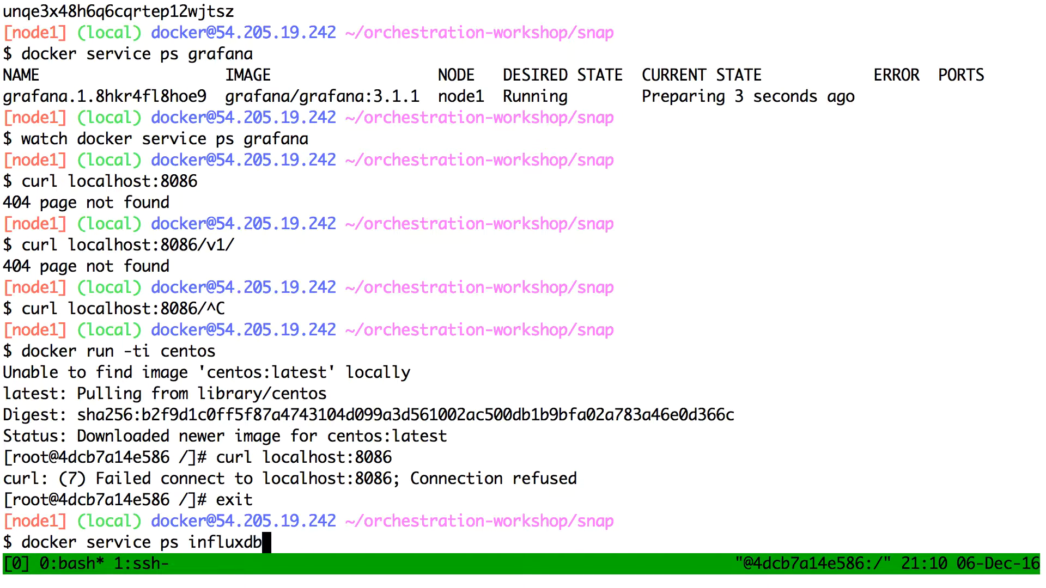
{"action": "key", "text": "Return"}
Connect to node4 over ssh and accept its host key.
{"action": "type", "text": "ssh node4"}
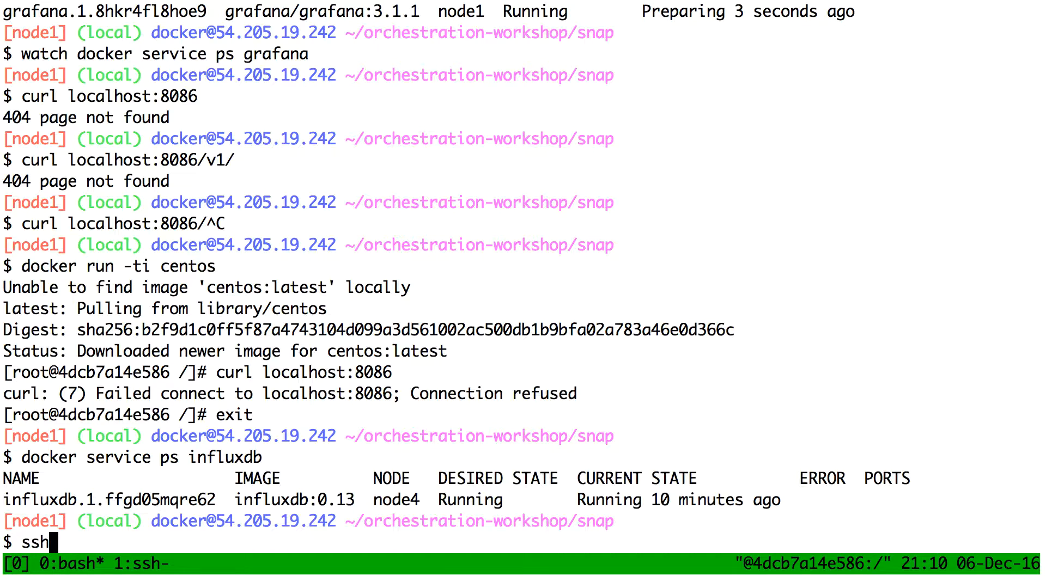
{"action": "key", "text": "Return"}
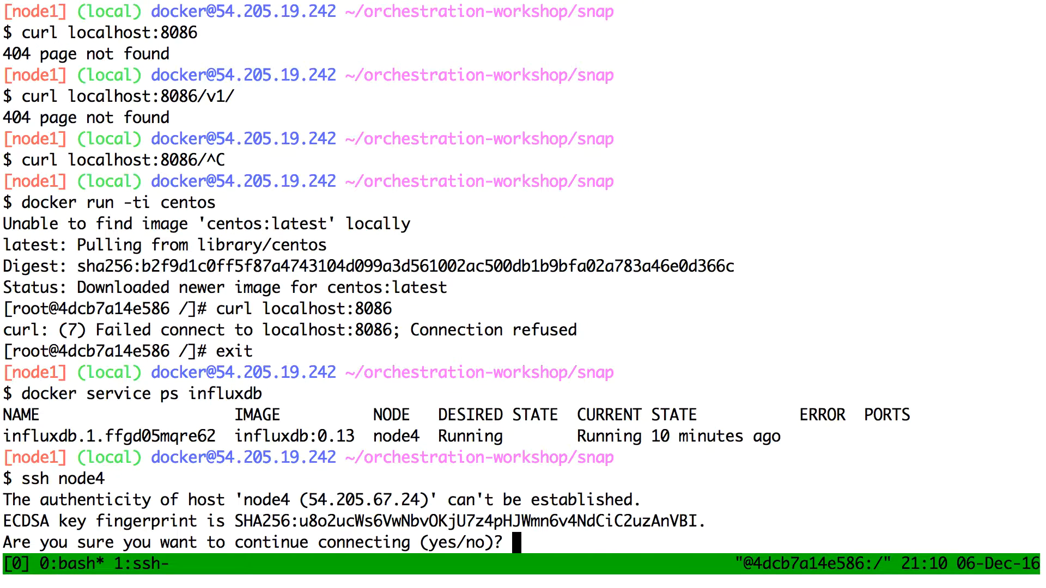
{"action": "type", "text": "yes"}
{"action": "key", "text": "Return"}
List the running containers on node4 with docker ps and look up the influxdb container's ID.
{"action": "type", "text": "doker"}
{"action": "key", "text": "BackSpace"}
{"action": "key", "text": "BackSpace"}
{"action": "key", "text": "BackSpace"}
{"action": "type", "text": "cker ps"}
{"action": "key", "text": "Return"}
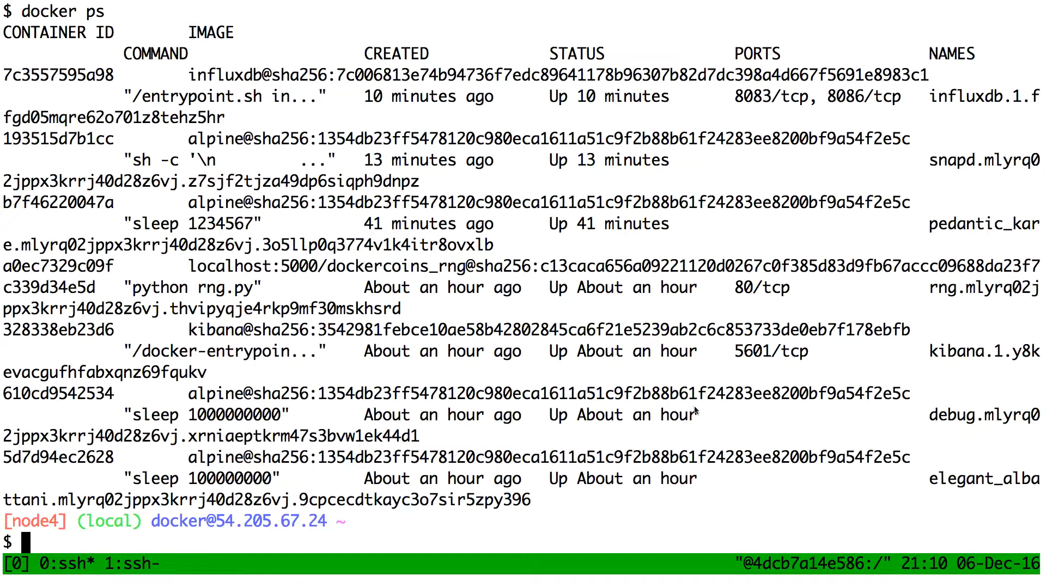
{"action": "double_click", "coordinate": [330, 77]}
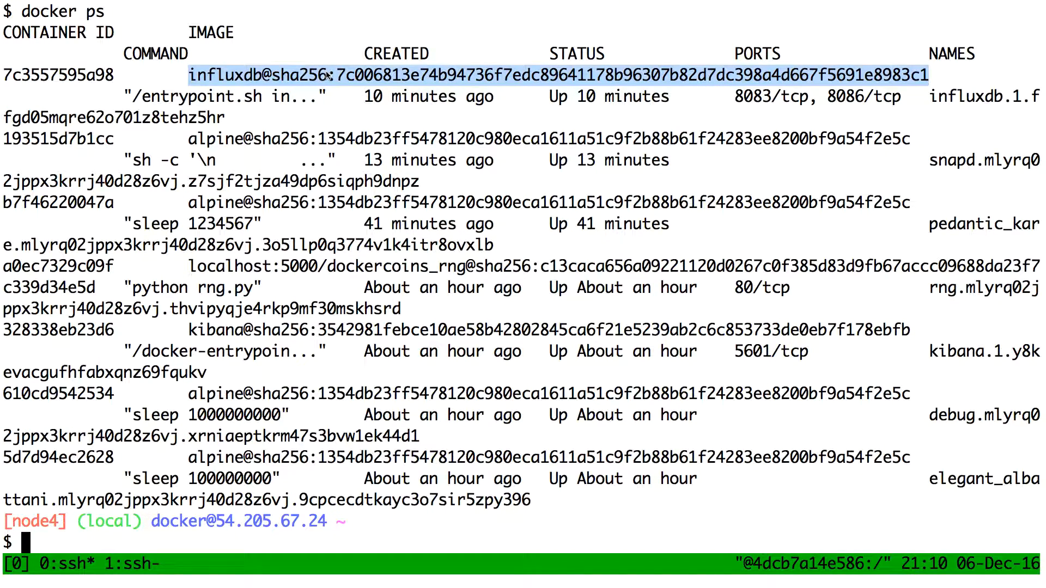
{"action": "left_click", "coordinate": [85, 80]}
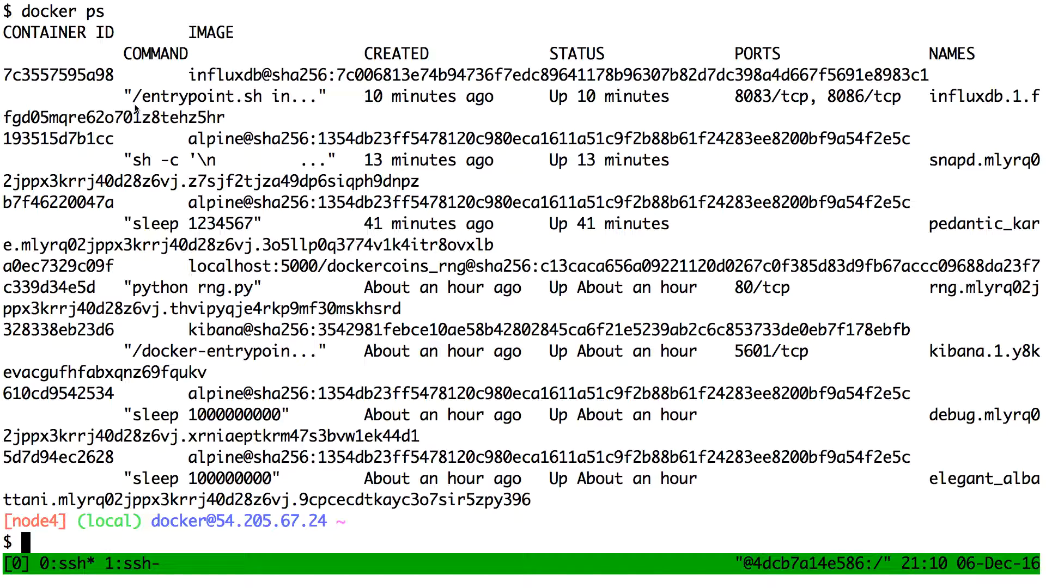
Return to the Grafana page and set the docker_id filter value to 7c3557595a98.
{"action": "key", "text": "super+Tab"}
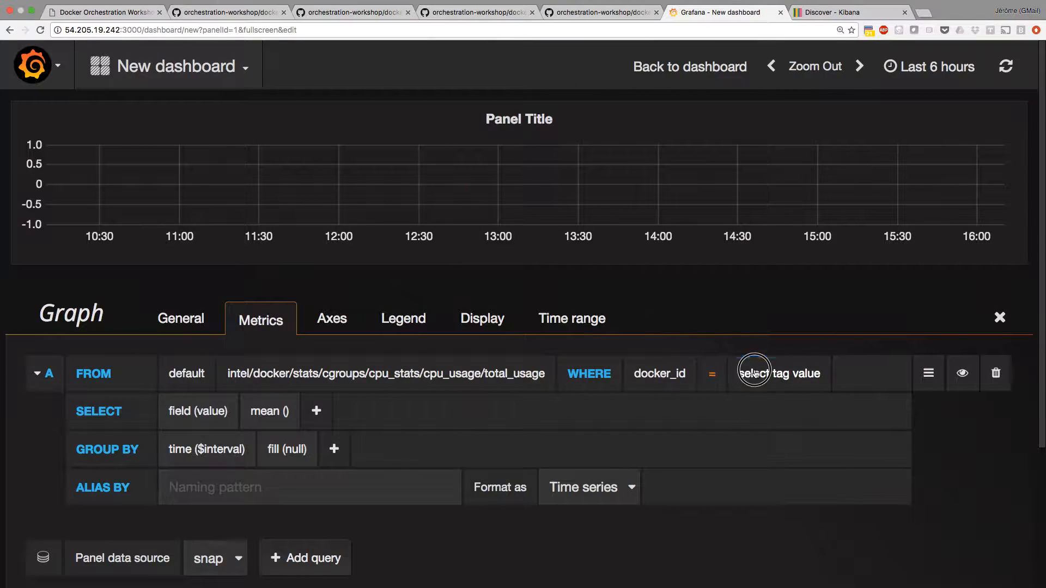
{"action": "left_click", "coordinate": [779, 374]}
{"action": "type", "text": "7c3"}
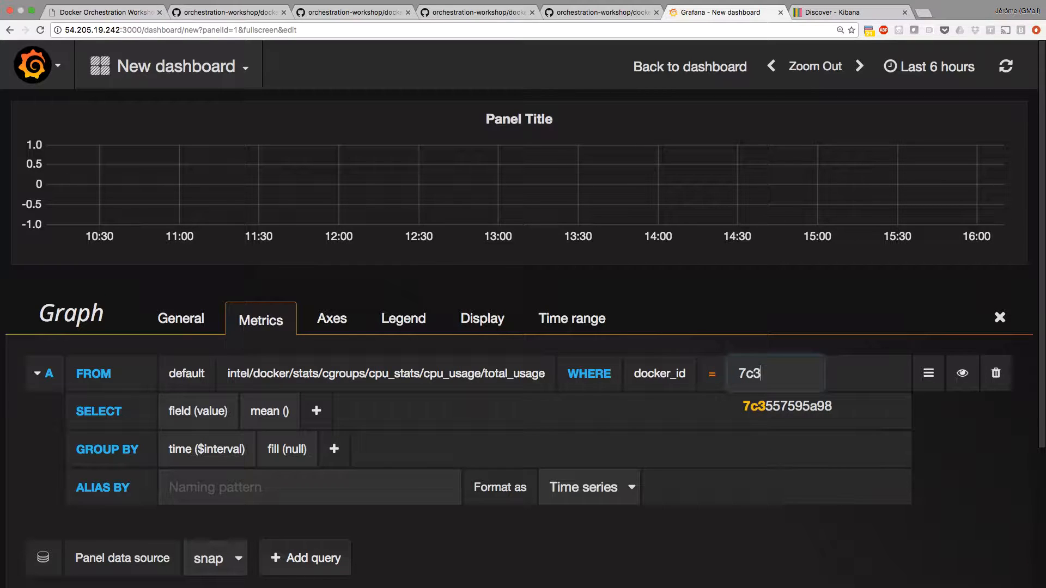
{"action": "left_click", "coordinate": [791, 410]}
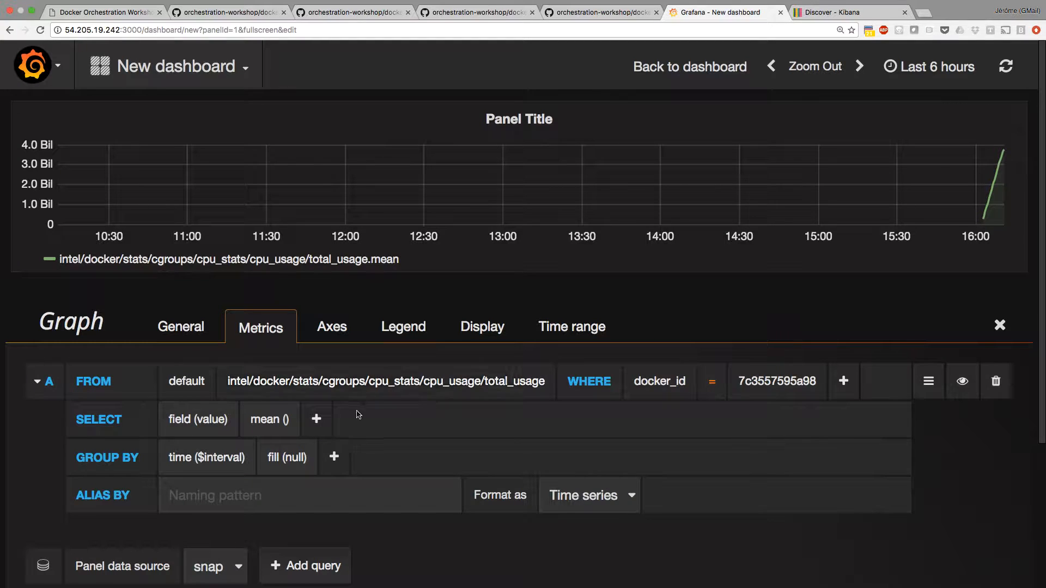
Add a derivative transformation with a 1s interval to the query's SELECT clause after mean().
{"action": "left_click", "coordinate": [316, 419]}
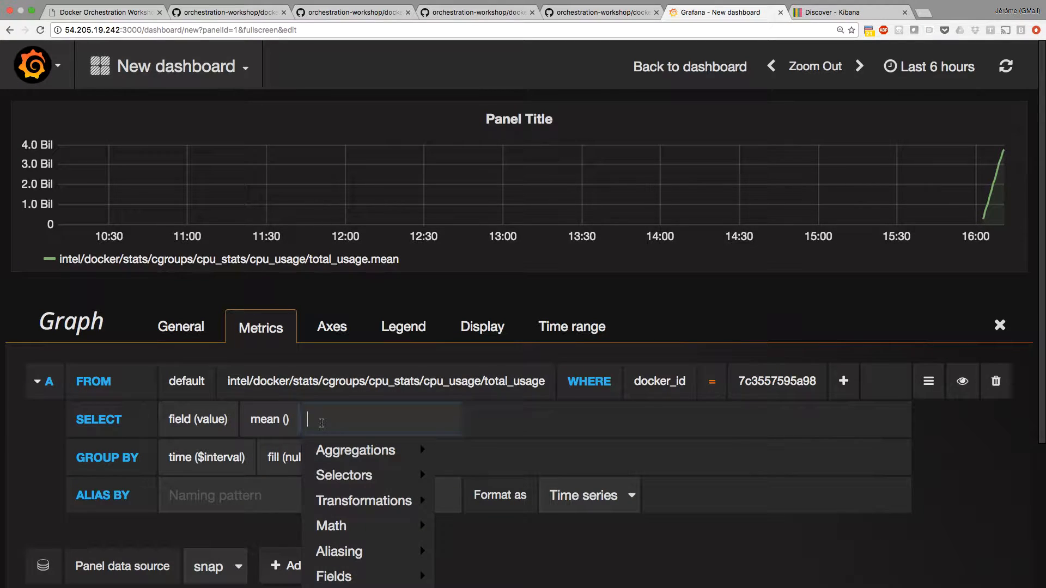
{"action": "type", "text": "deri"}
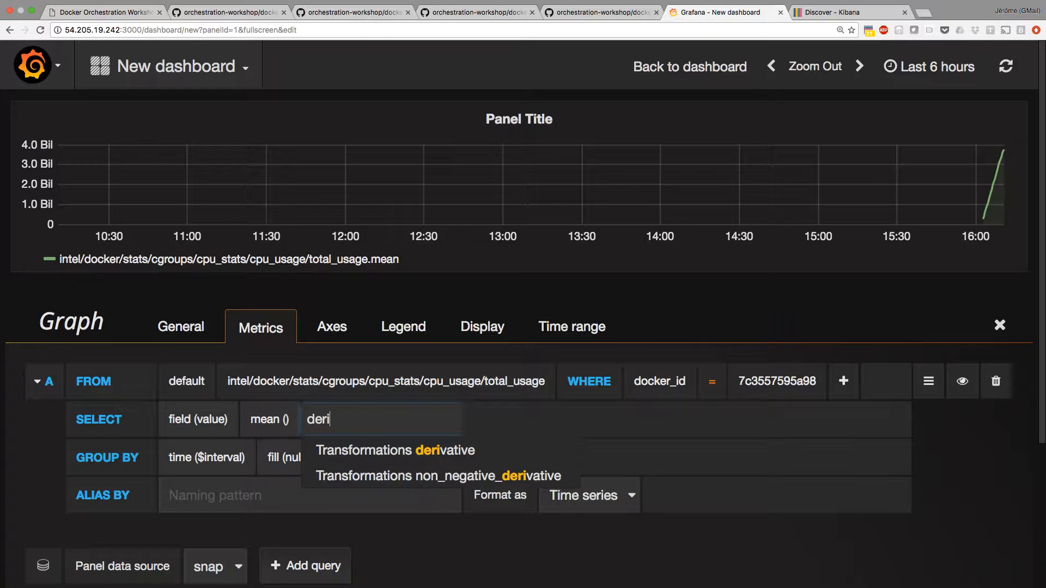
{"action": "left_click", "coordinate": [384, 448]}
{"action": "left_click", "coordinate": [382, 420]}
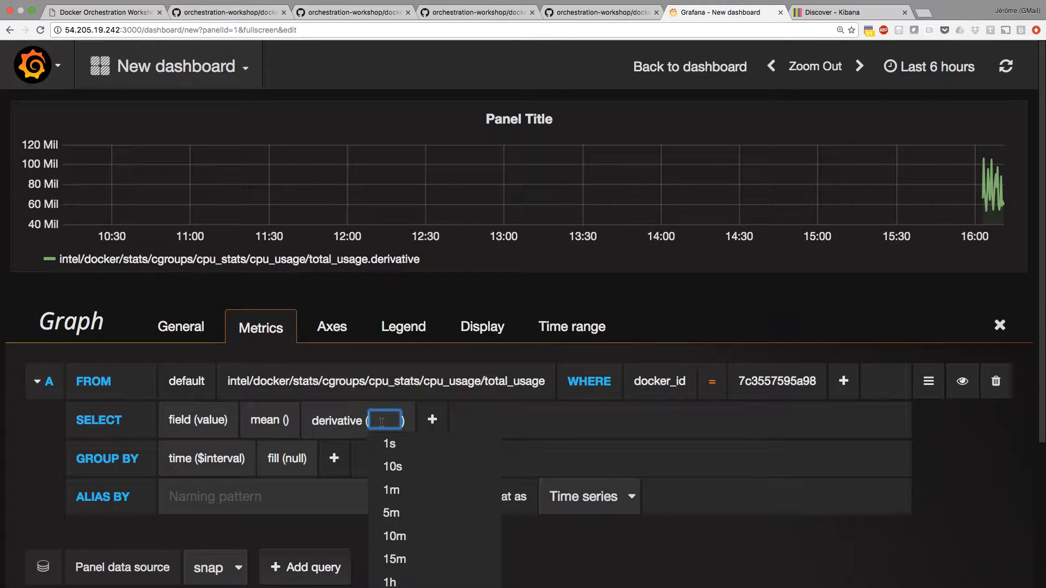
{"action": "left_click", "coordinate": [391, 443]}
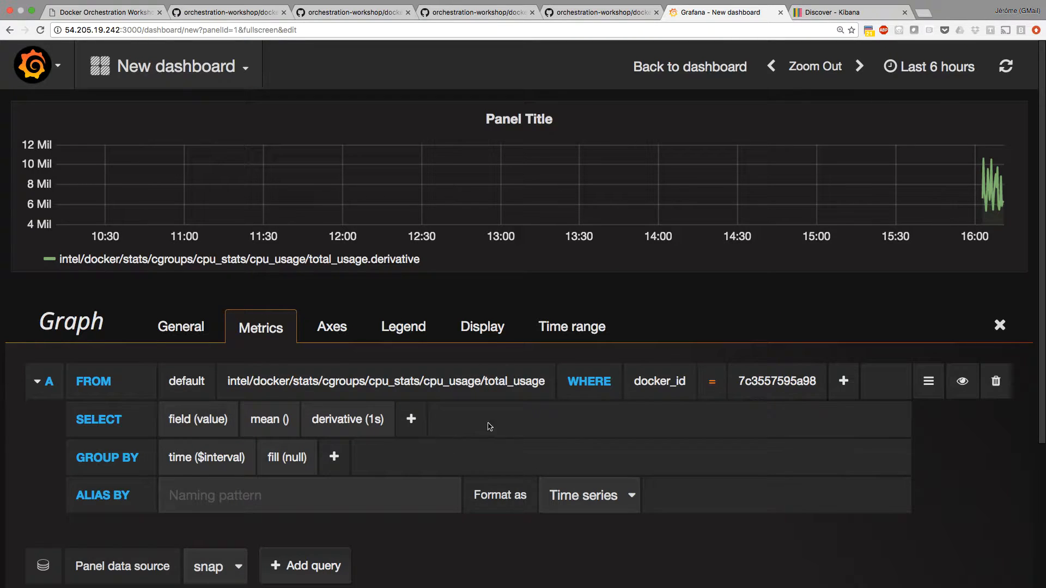
Set the dashboard's time range to Last 15 minutes.
{"action": "left_click", "coordinate": [929, 67]}
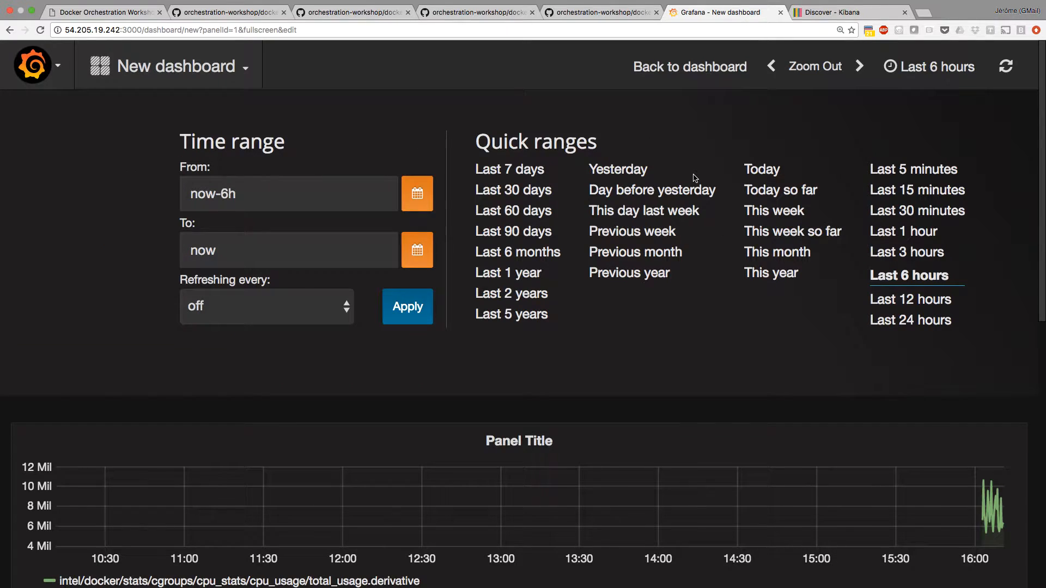
{"action": "left_click", "coordinate": [908, 191]}
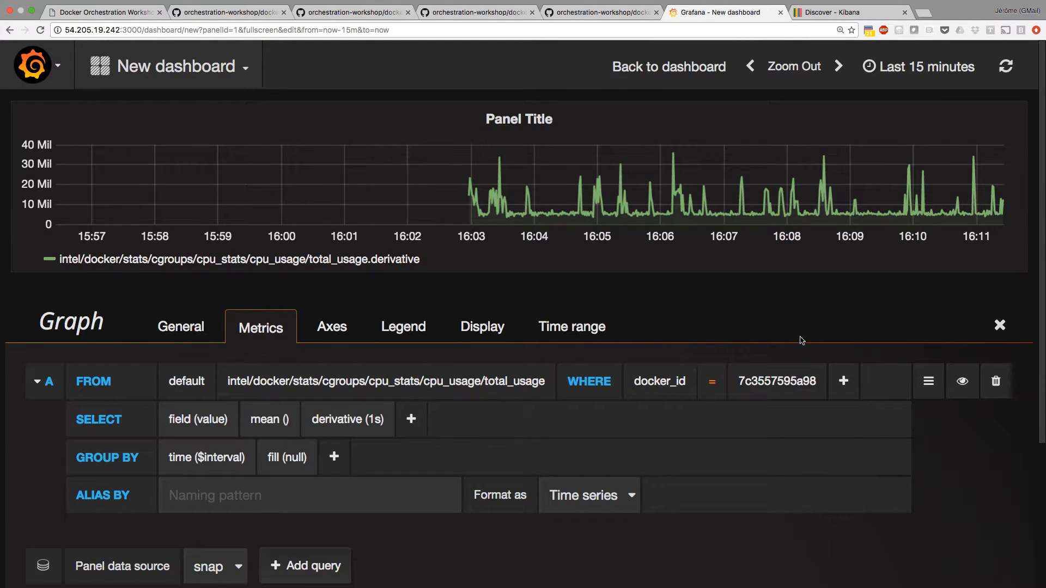